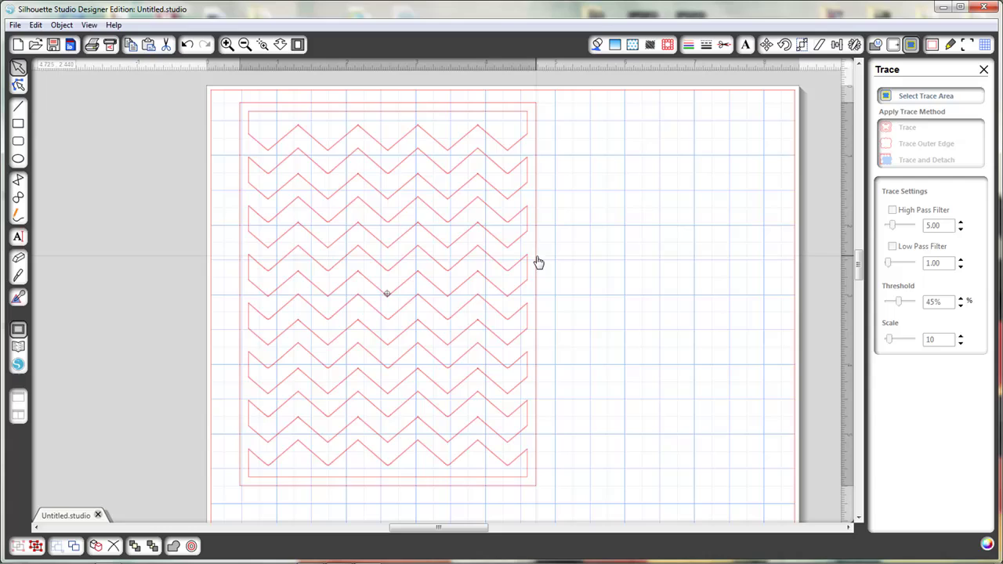
# Drag the finished chevron card design off the page to the left
pyautogui.moveTo(539, 262); pyautogui.dragTo(188, 262)
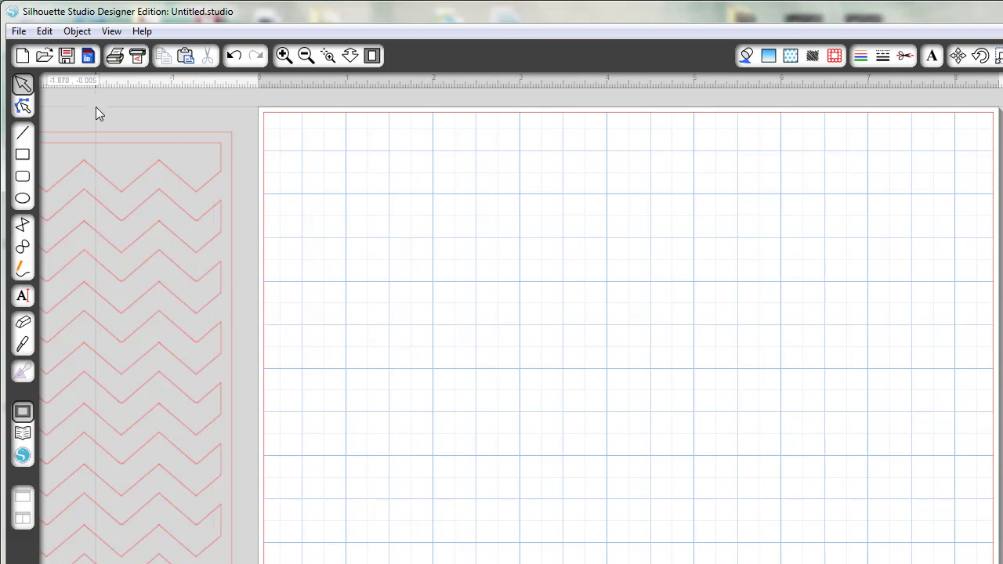
# Start File > Merge and browse into C:\Program Files (x86)
pyautogui.click(19, 33)
pyautogui.click(48, 93)
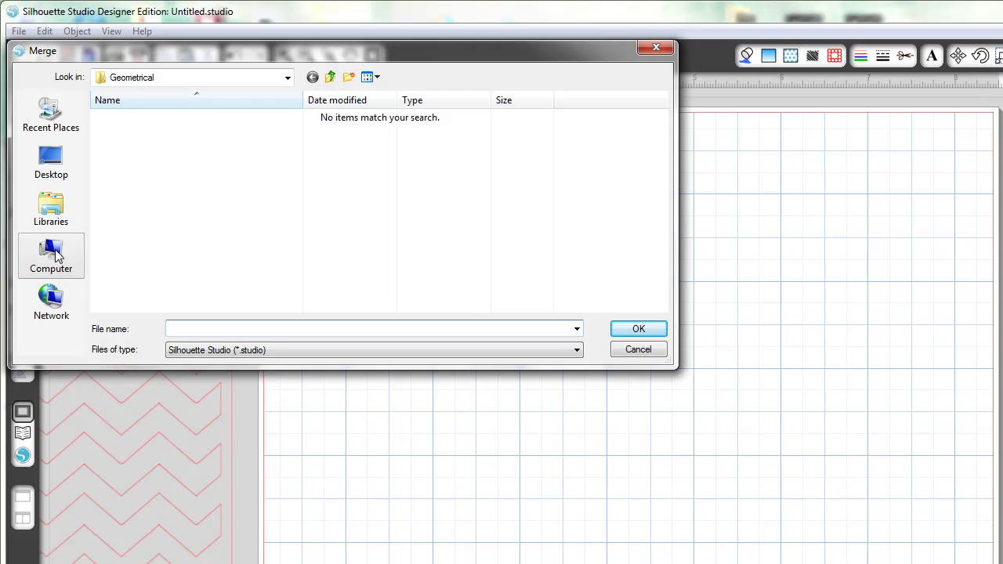
pyautogui.click(57, 255)
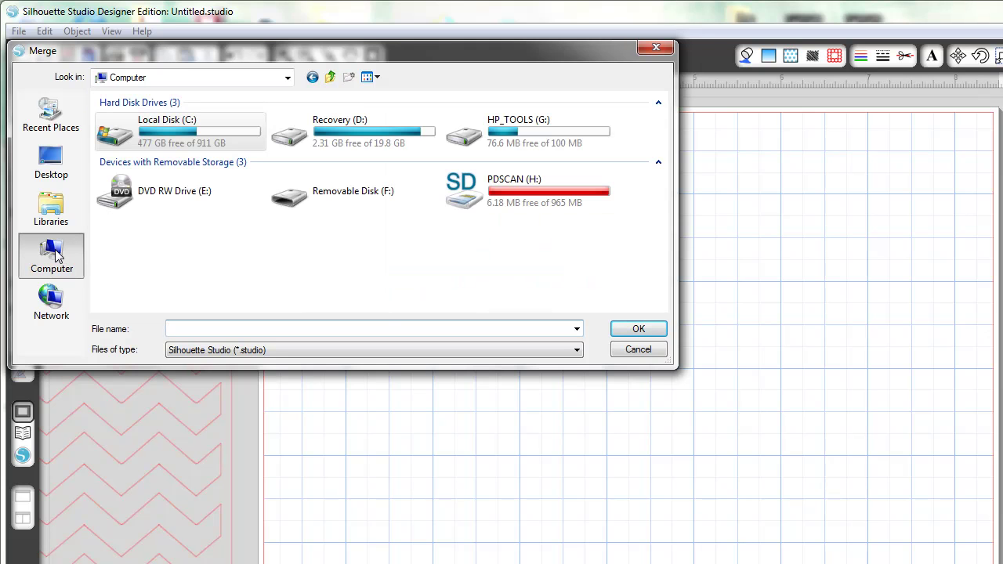
pyautogui.doubleClick(162, 141)
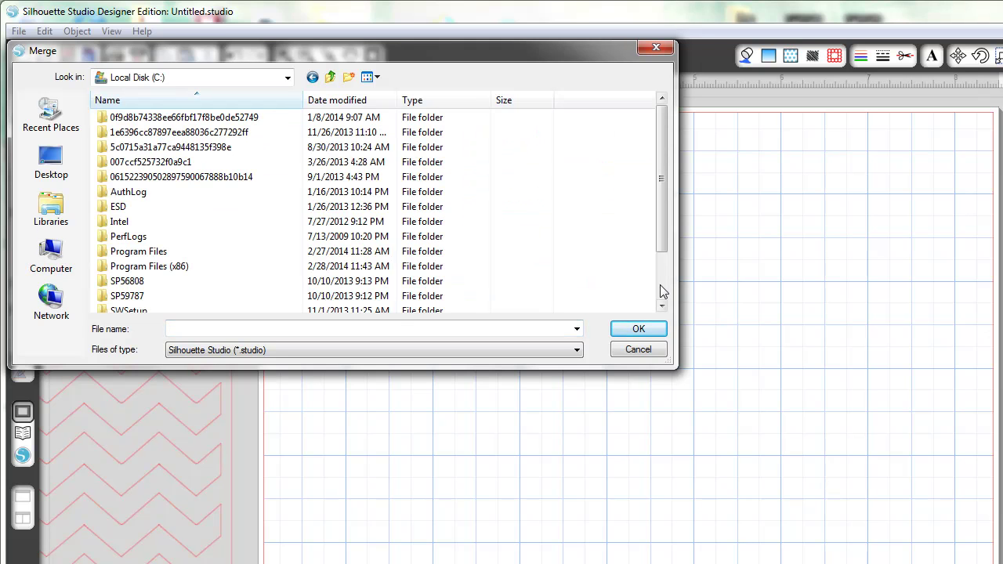
pyautogui.click(162, 267)
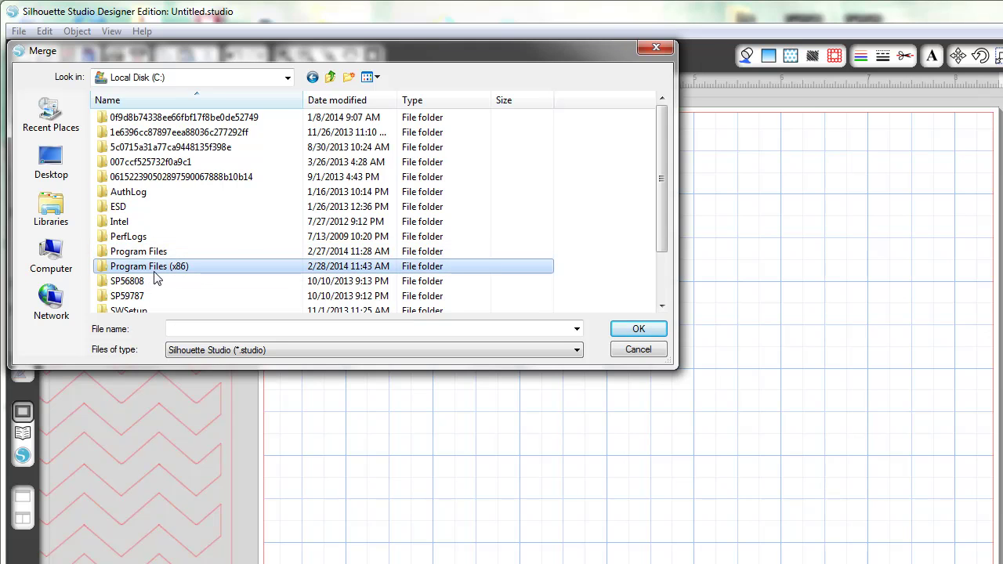
pyautogui.click(639, 329)
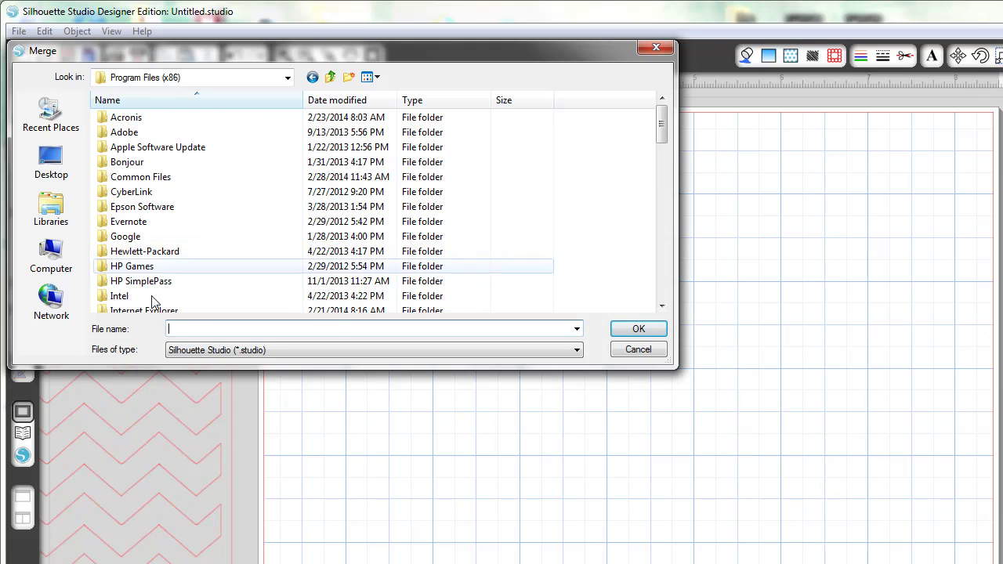
# Go through My Digital Studio\Components\Stamps into the Geometrical folder
pyautogui.click(664, 295)
pyautogui.click(663, 295)
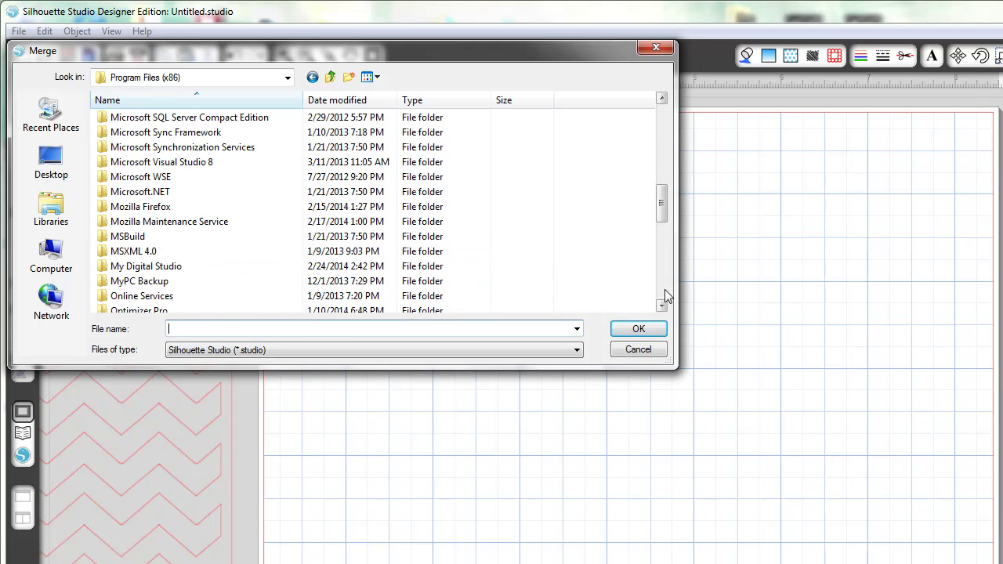
pyautogui.doubleClick(172, 268)
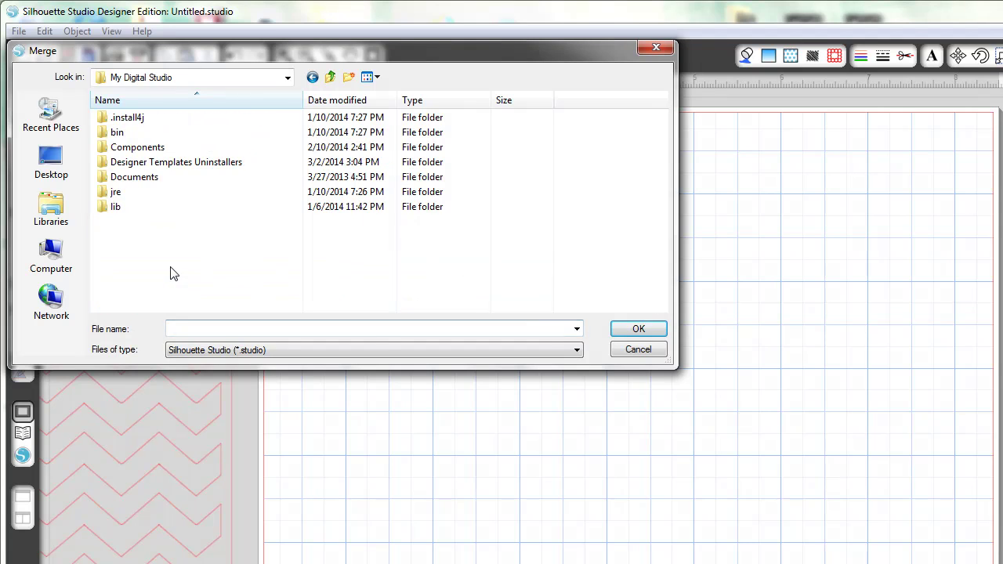
pyautogui.doubleClick(145, 147)
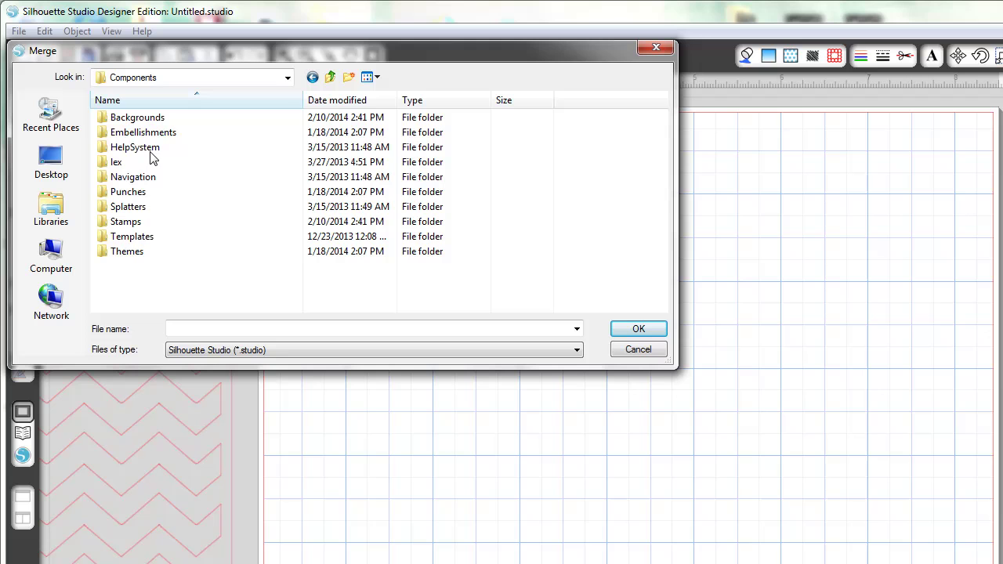
pyautogui.doubleClick(127, 223)
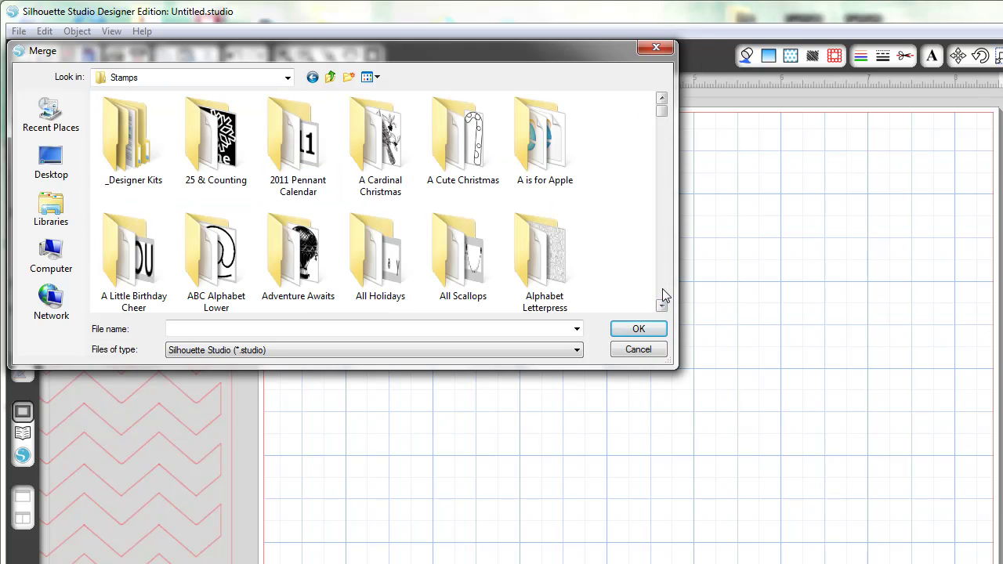
pyautogui.scroll(-10, 662, 289)
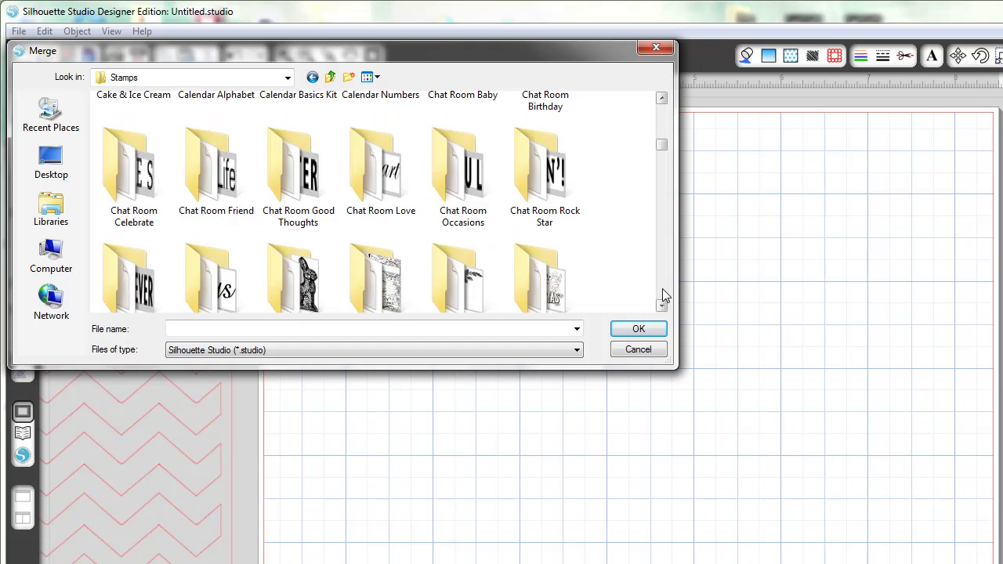
pyautogui.scroll(-6, 662, 288)
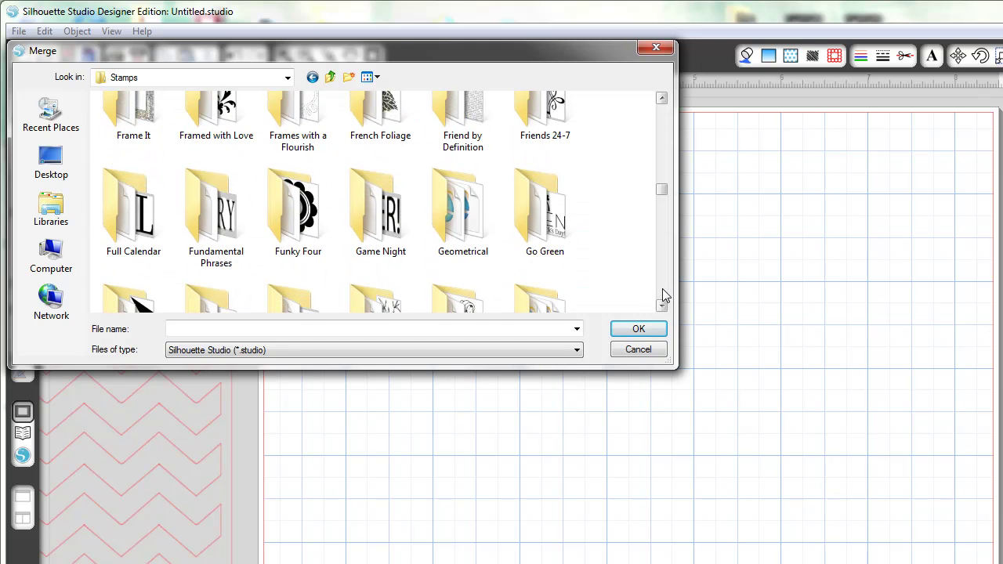
pyautogui.click(450, 208)
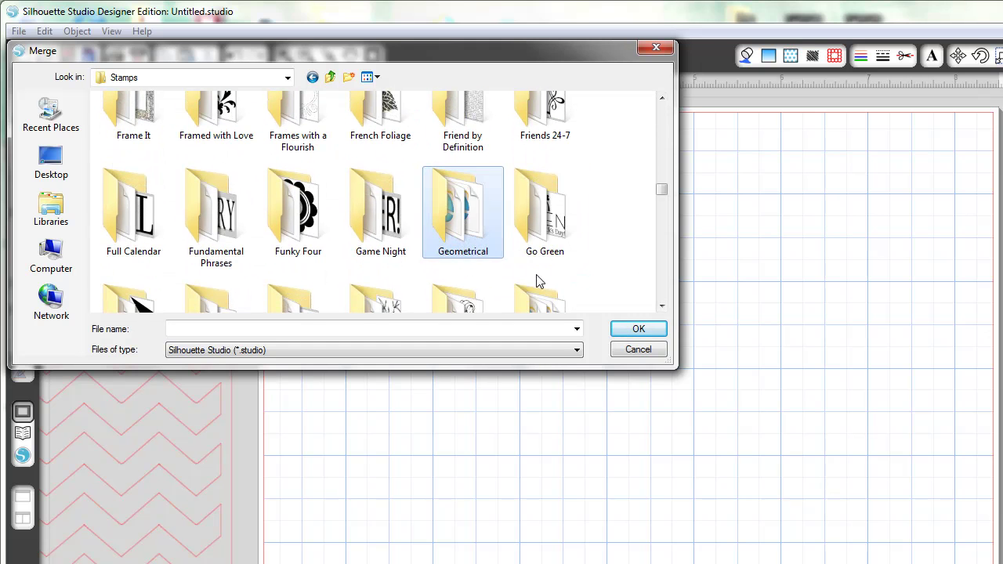
pyautogui.click(639, 329)
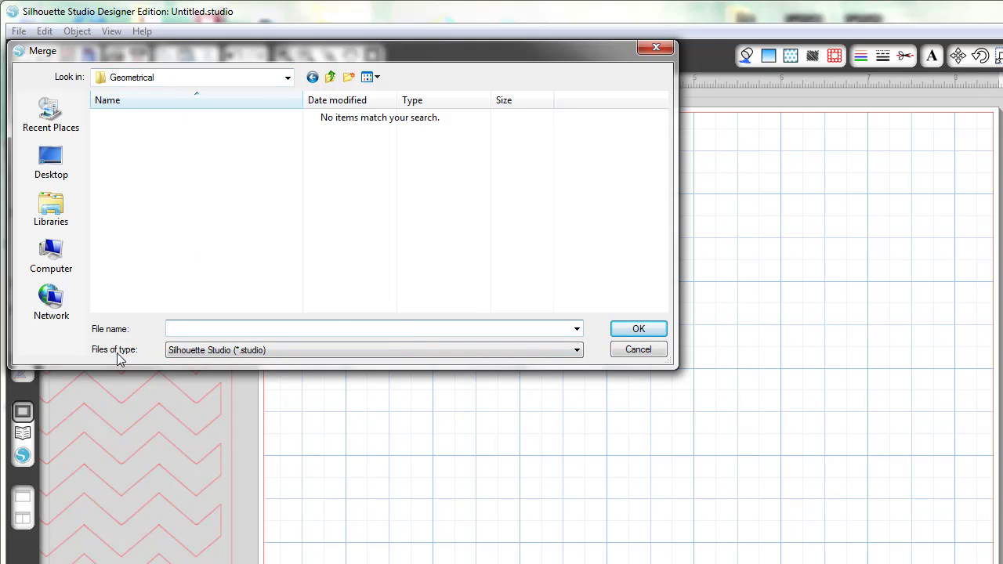
# Show All Files (*.*) and merge the 'Geometrical - chevron' file onto the page
pyautogui.click(578, 354)
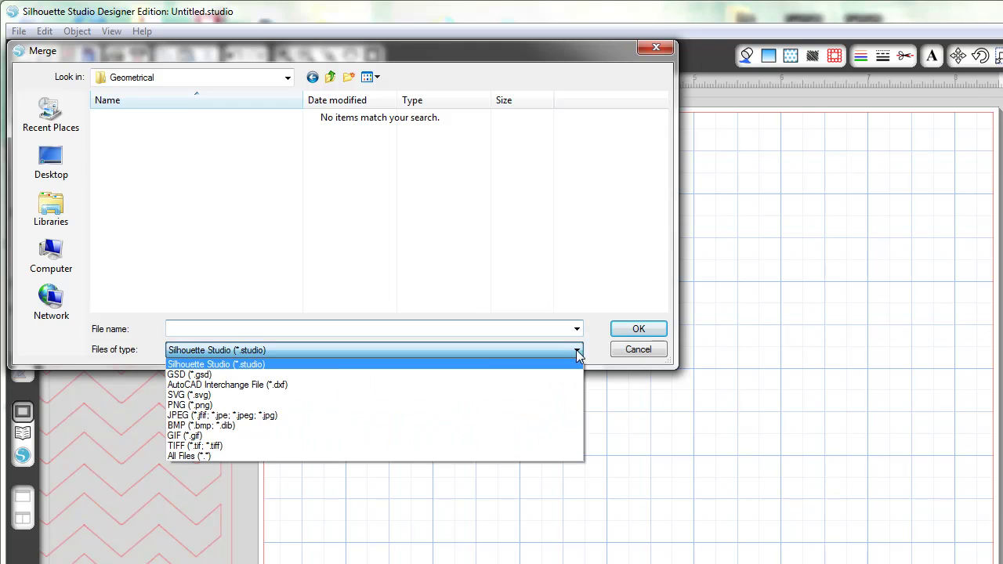
pyautogui.click(232, 455)
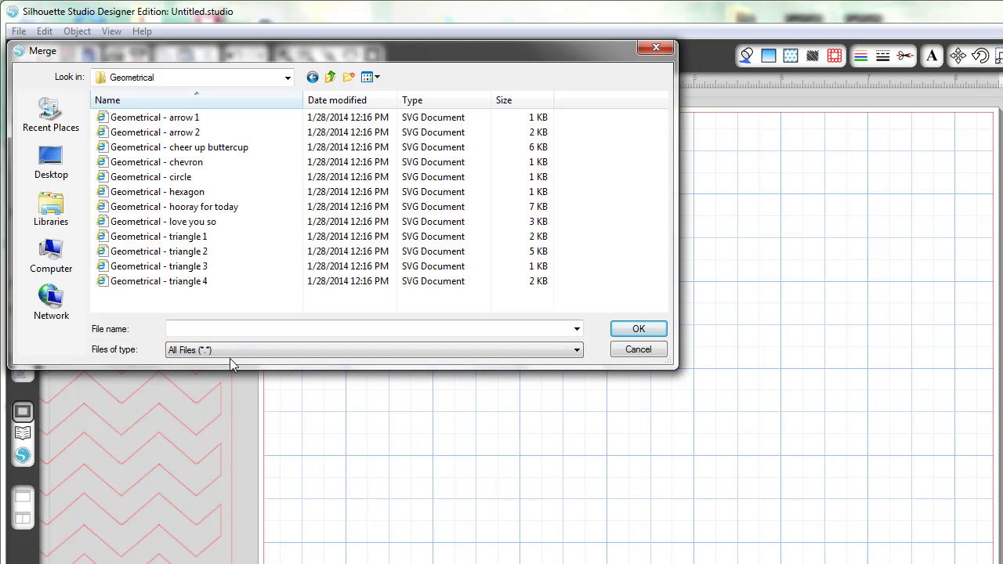
pyautogui.click(189, 162)
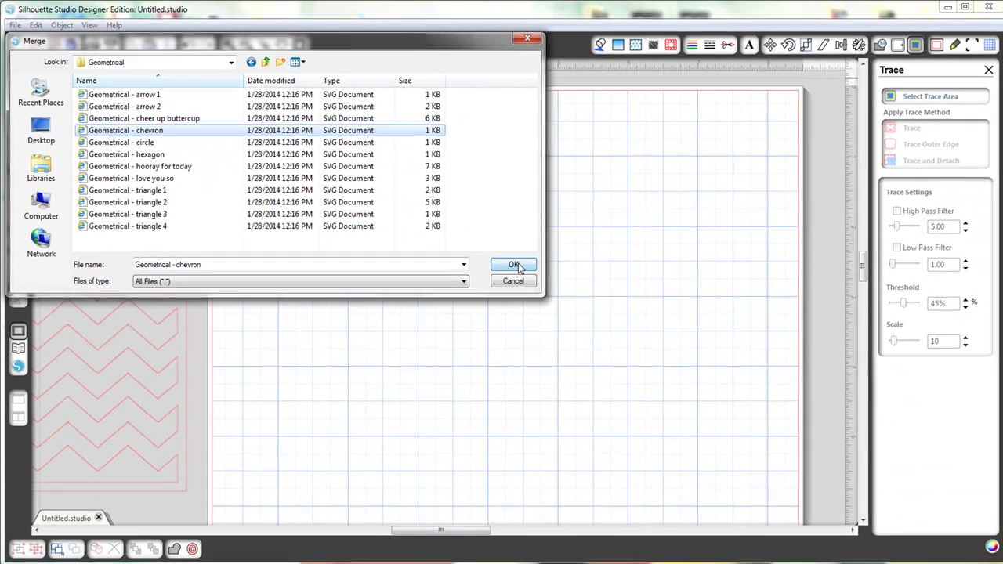
pyautogui.click(639, 328)
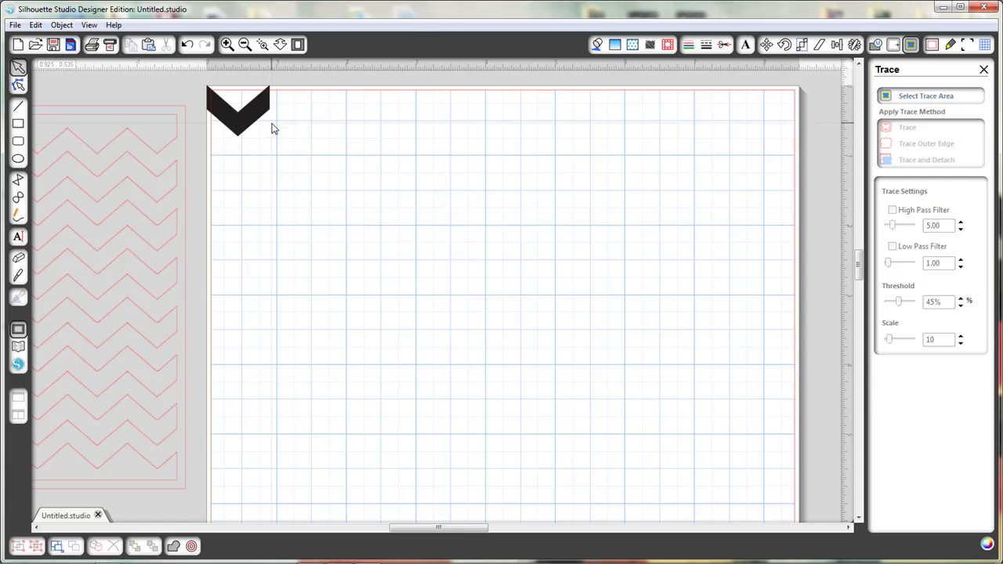
# Box the chevron as trace area, disable High Pass Filter, trace its outer edge, and remove the image
pyautogui.moveTo(258, 123); pyautogui.dragTo(291, 157)
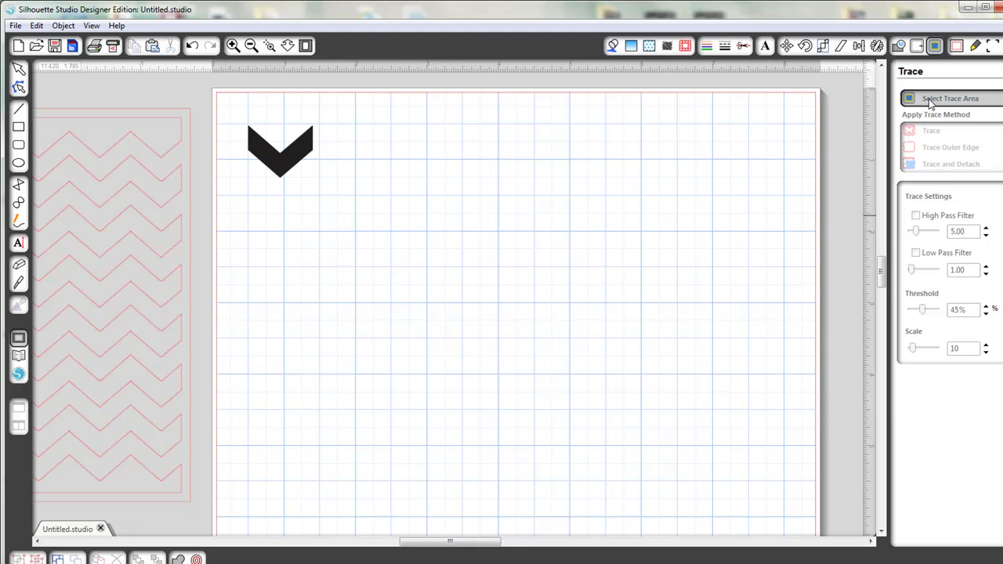
pyautogui.click(930, 104)
pyautogui.moveTo(233, 108)
pyautogui.mouseDown()
pyautogui.moveTo(307, 169)
pyautogui.moveTo(328, 206)
pyautogui.mouseUp()
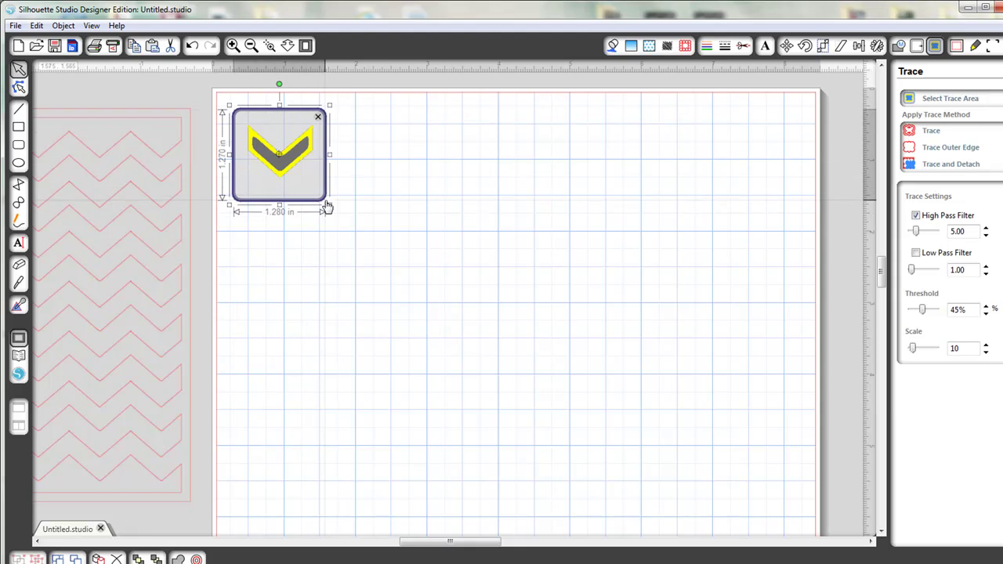
pyautogui.click(916, 216)
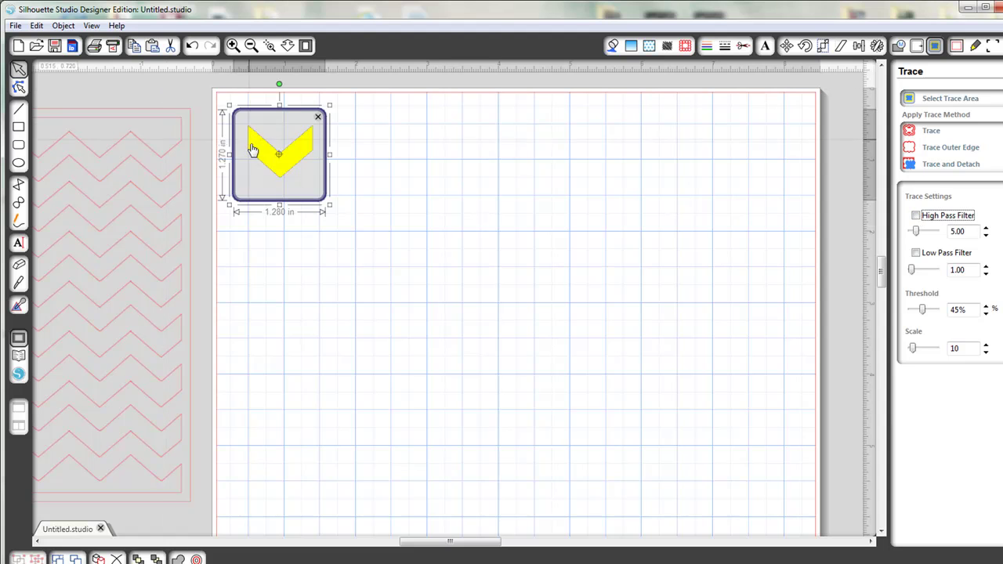
pyautogui.click(939, 149)
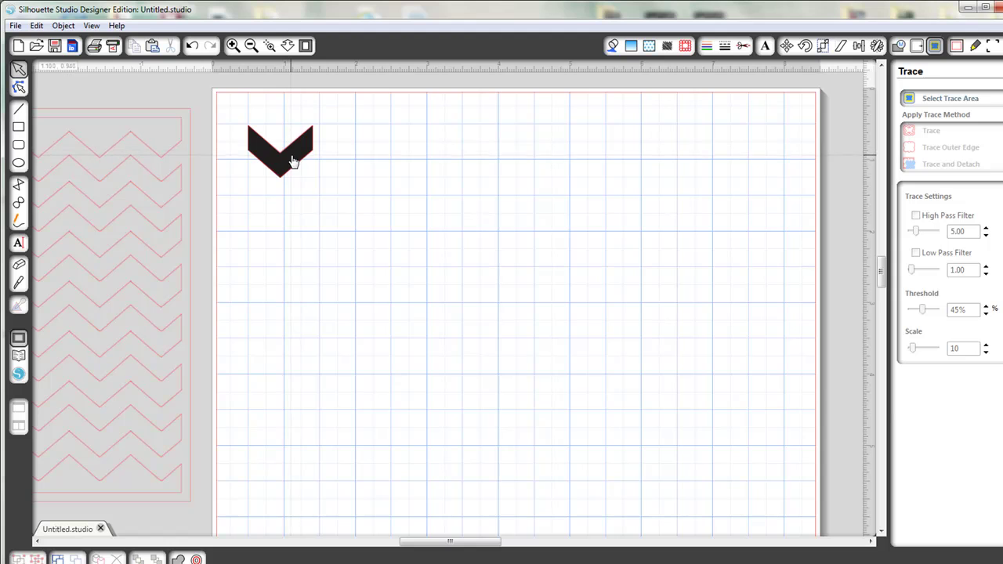
pyautogui.moveTo(288, 157)
pyautogui.mouseDown()
pyautogui.moveTo(181, 102)
pyautogui.moveTo(172, 84)
pyautogui.mouseUp()
# Zoom in and apply Replicate > Row of Three twice to get five chevrons
pyautogui.click(221, 121)
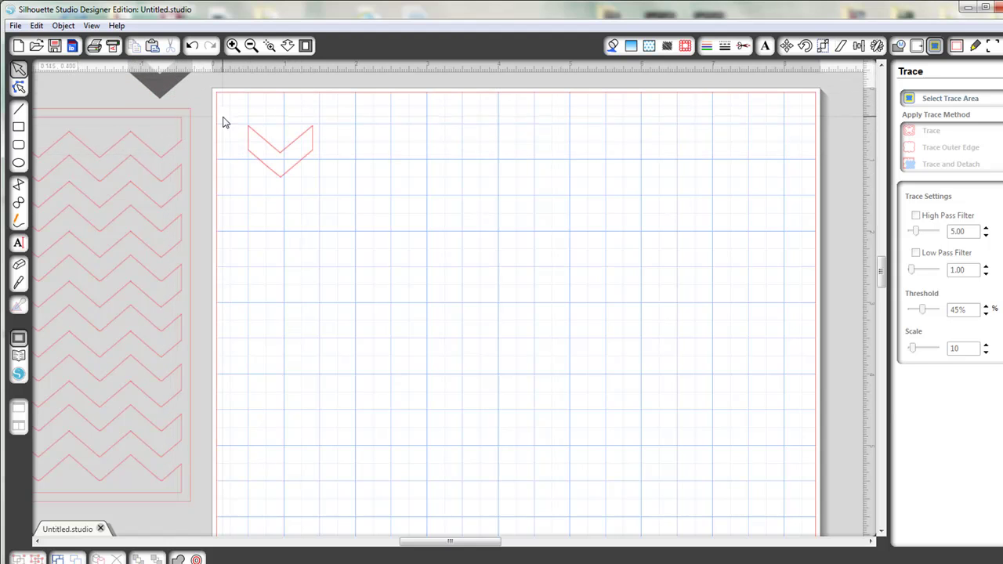
pyautogui.click(234, 46)
pyautogui.scroll(2, 371, 243)
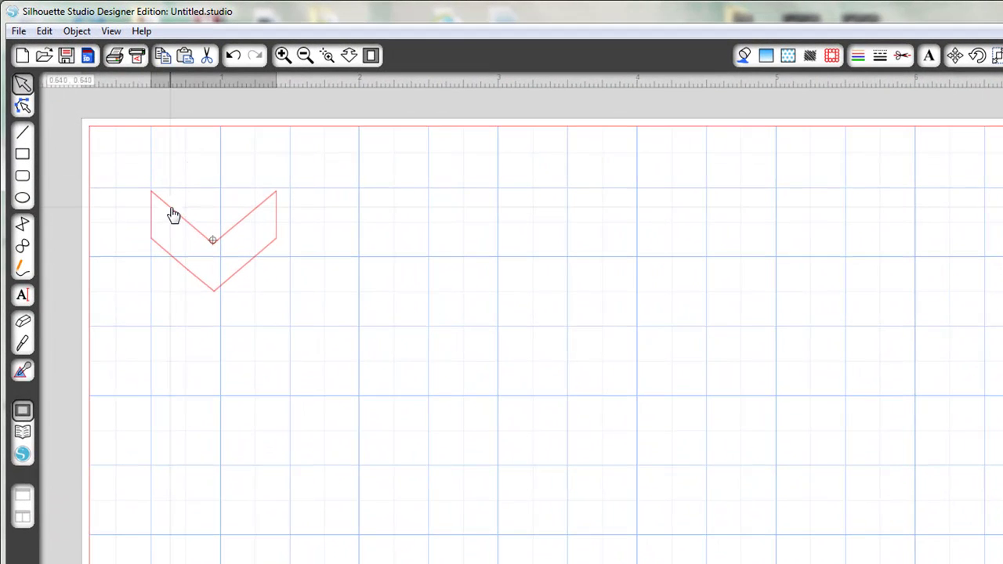
pyautogui.click(173, 215)
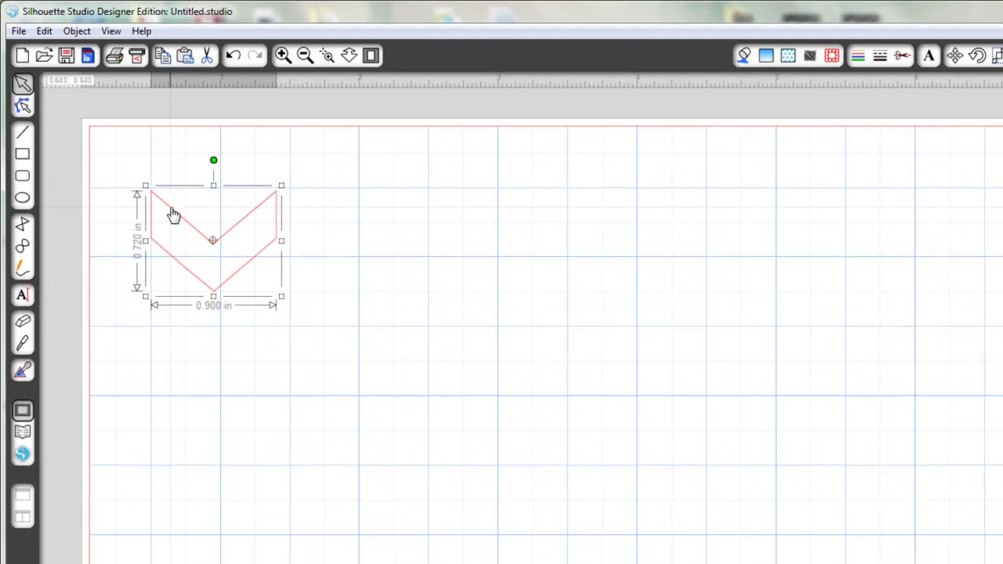
pyautogui.click(76, 35)
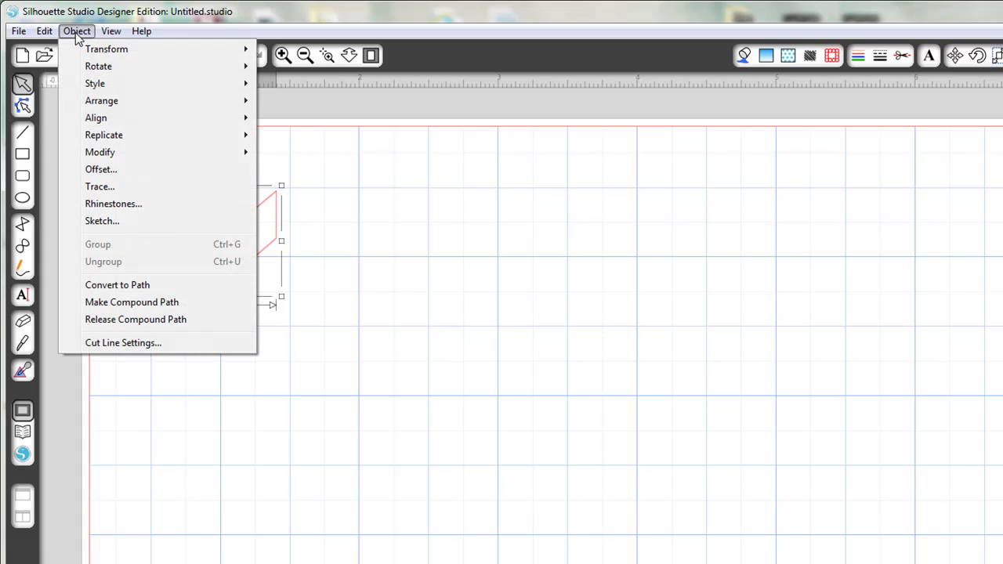
pyautogui.moveTo(130, 135)
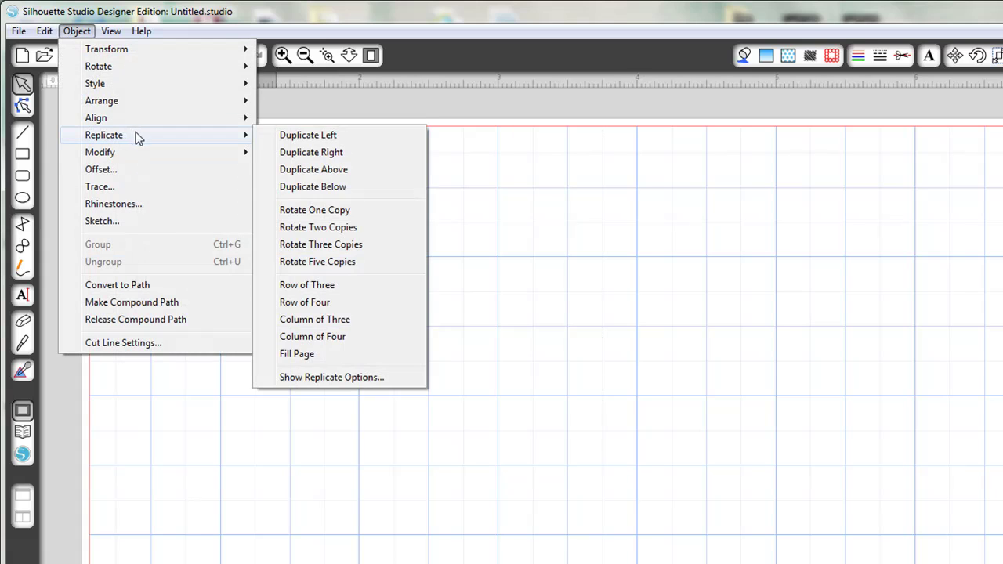
pyautogui.click(342, 289)
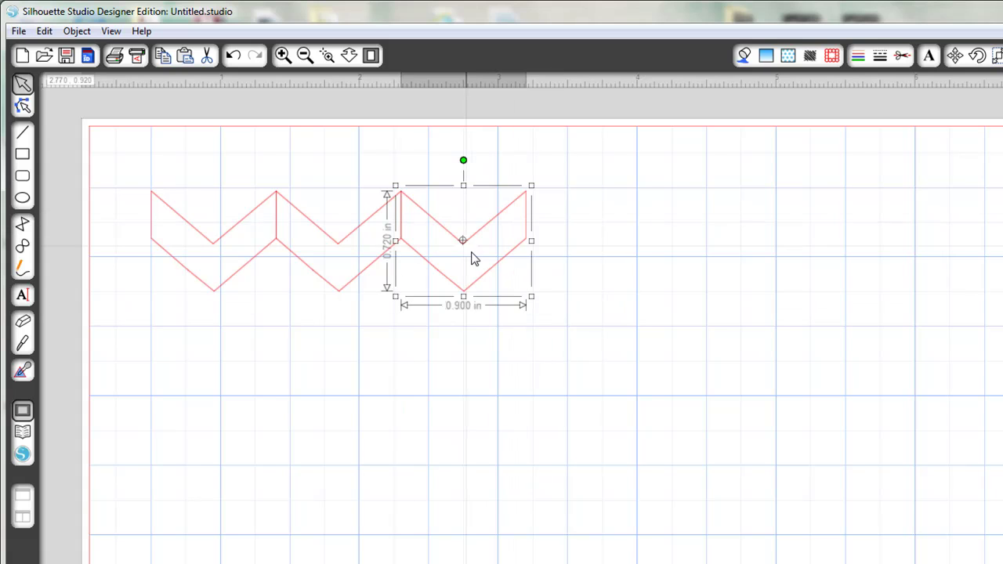
pyautogui.click(77, 32)
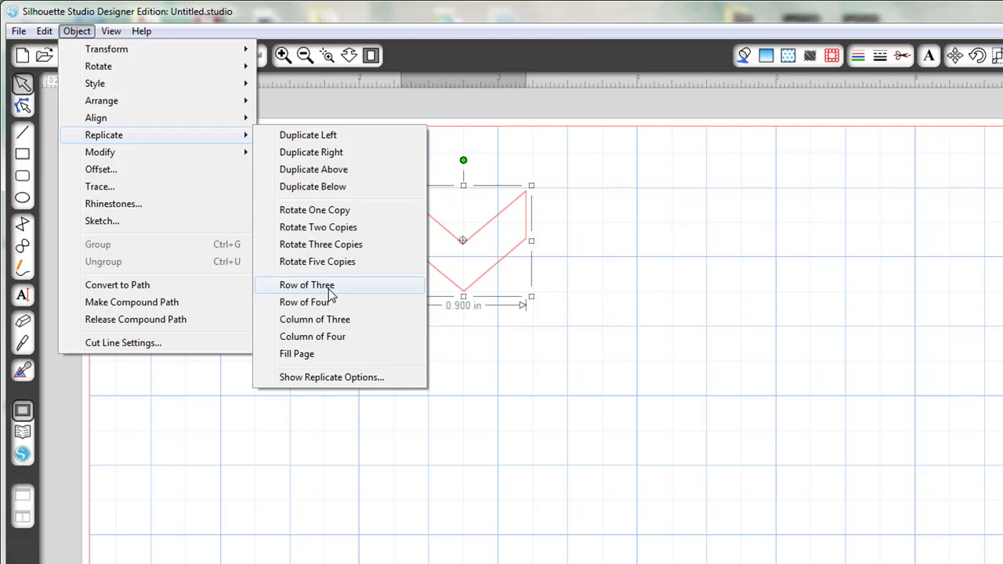
pyautogui.click(330, 287)
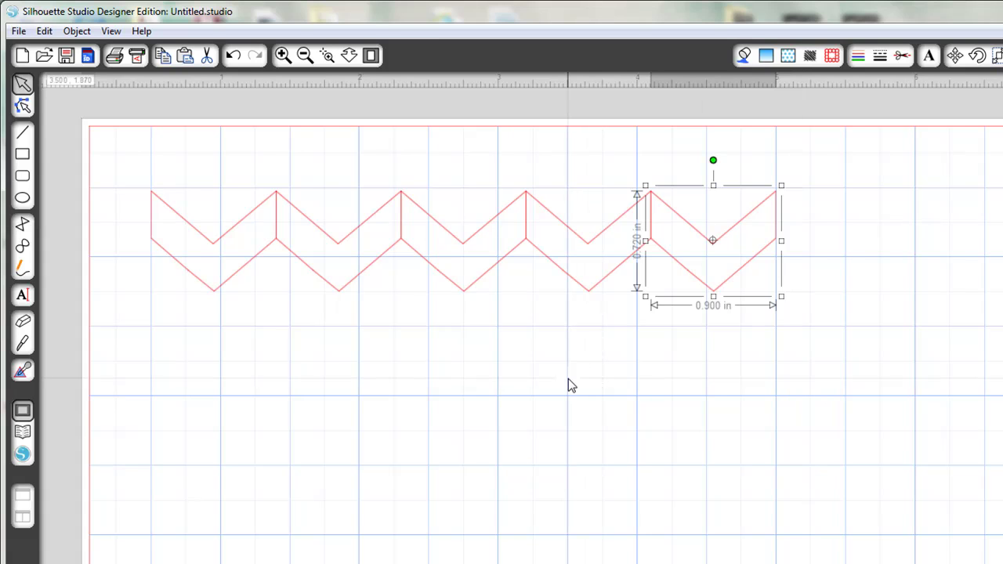
pyautogui.click(548, 383)
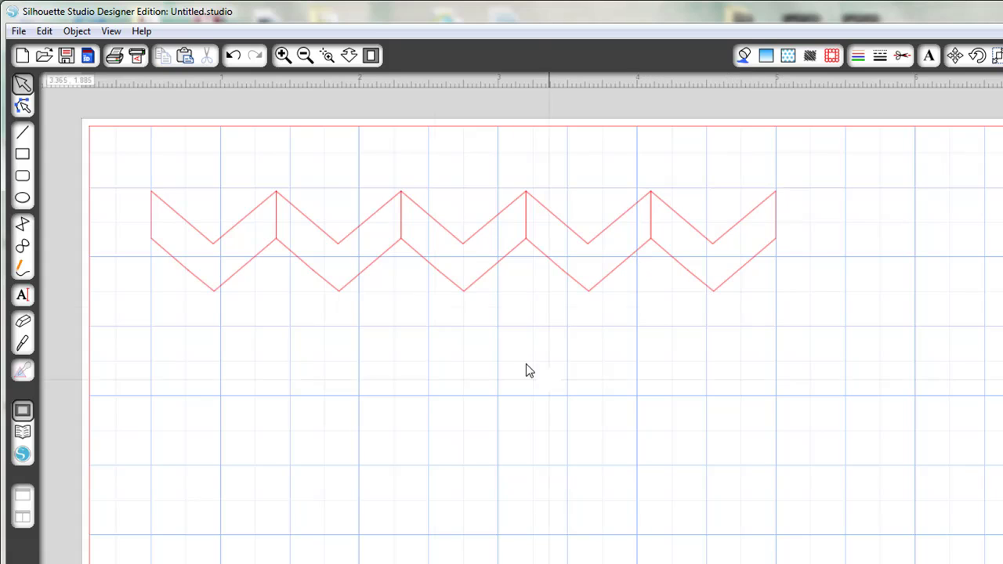
# Drag the second chevron piece into line with its neighbours
pyautogui.click(329, 242)
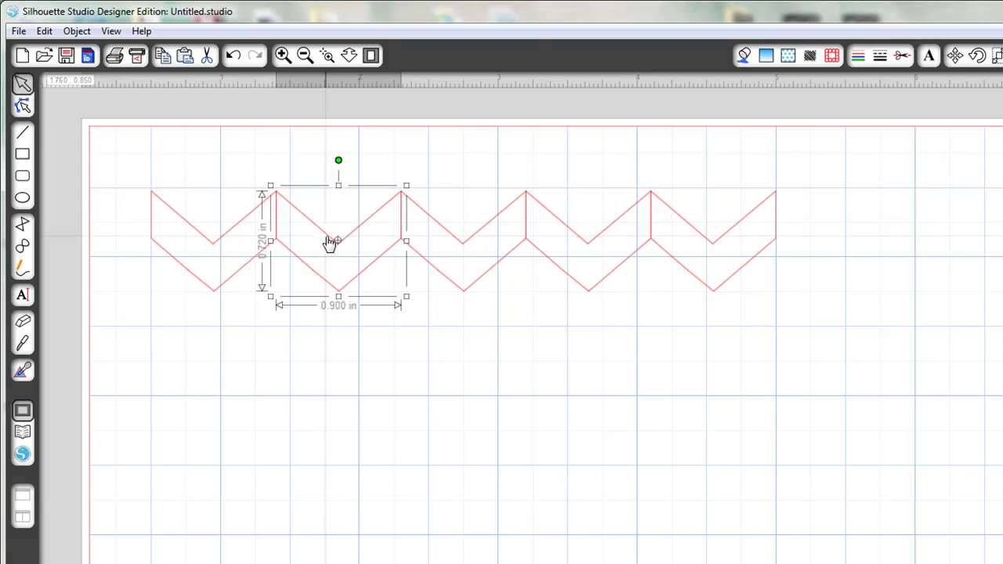
pyautogui.moveTo(330, 243); pyautogui.dragTo(449, 236)
pyautogui.click(579, 247)
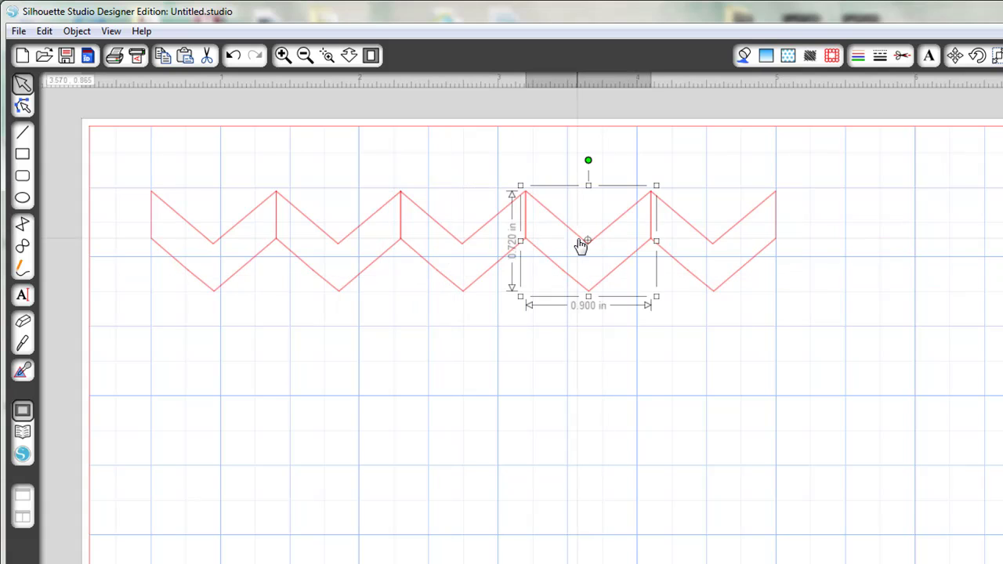
pyautogui.click(715, 261)
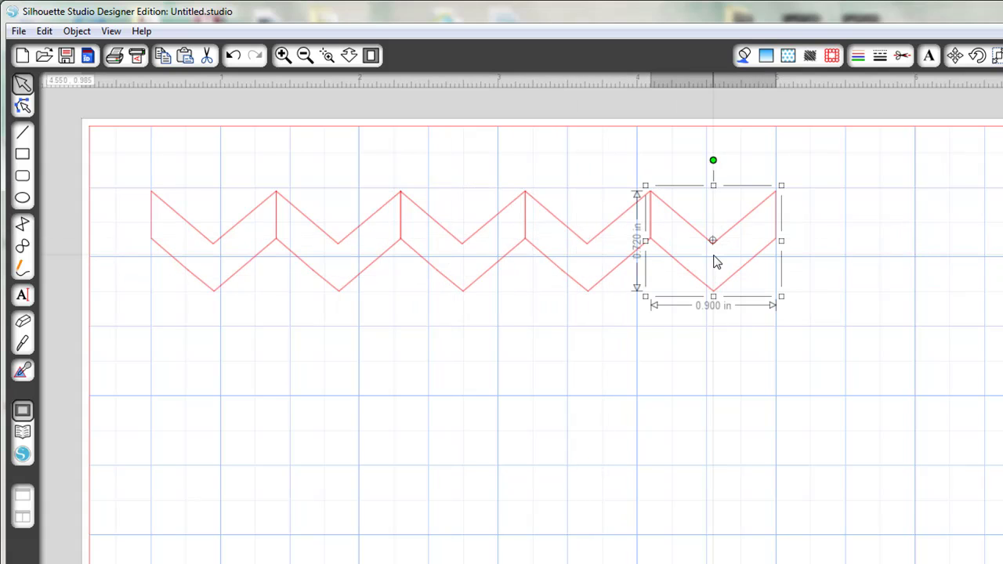
pyautogui.click(533, 506)
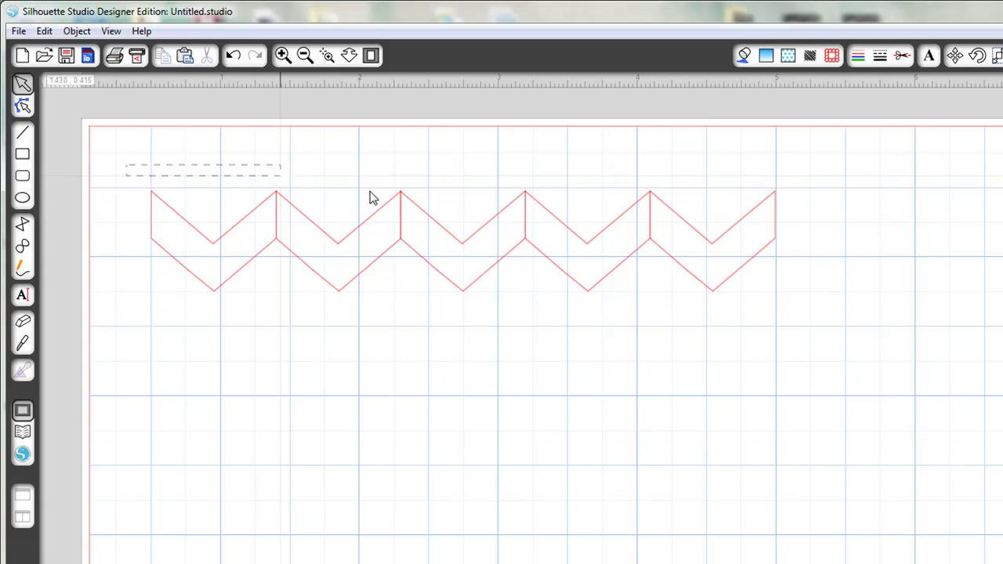
# Marquee-select all the zigzag pieces and weld them together
pyautogui.moveTo(527, 229); pyautogui.dragTo(846, 341)
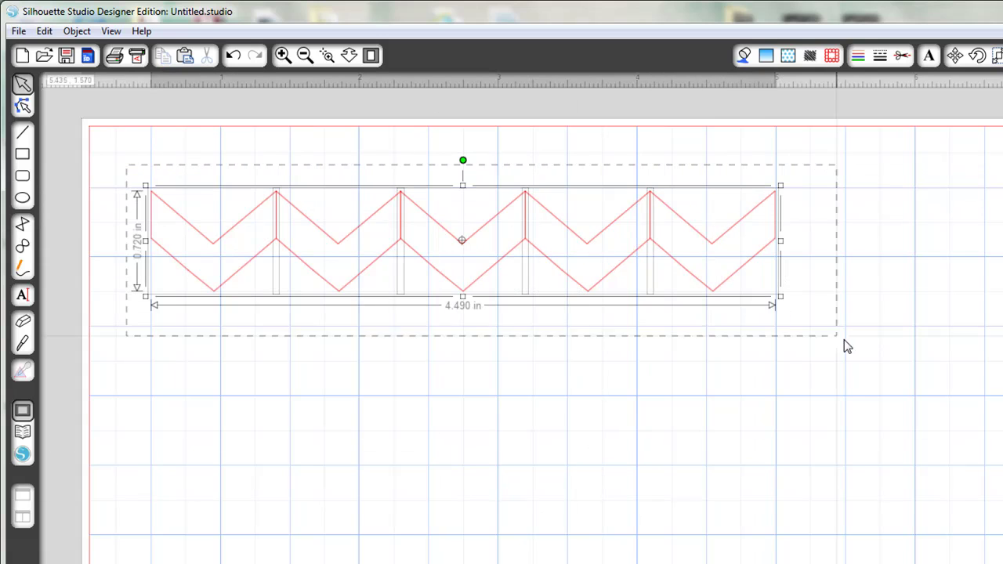
pyautogui.click(77, 31)
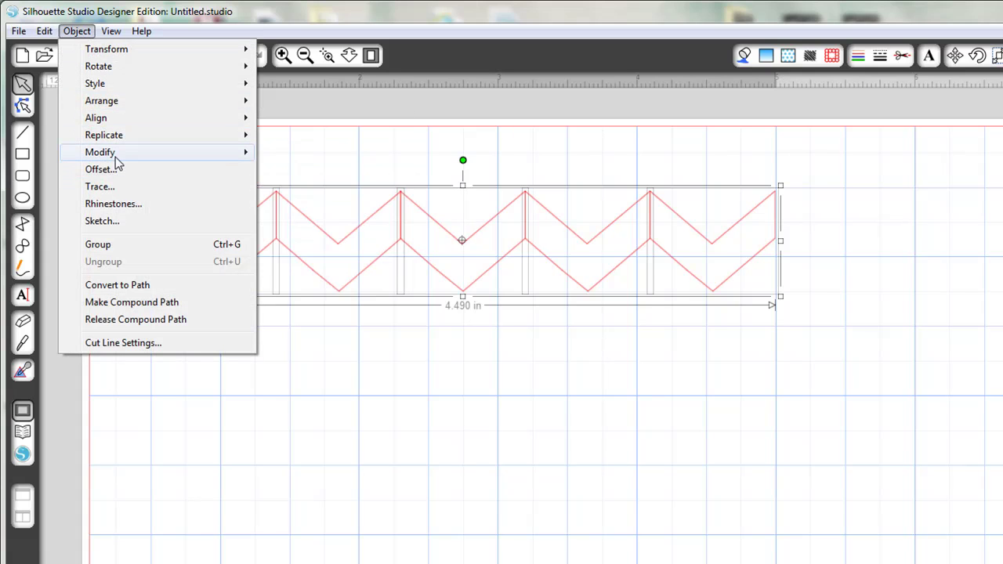
pyautogui.click(282, 154)
pyautogui.click(319, 434)
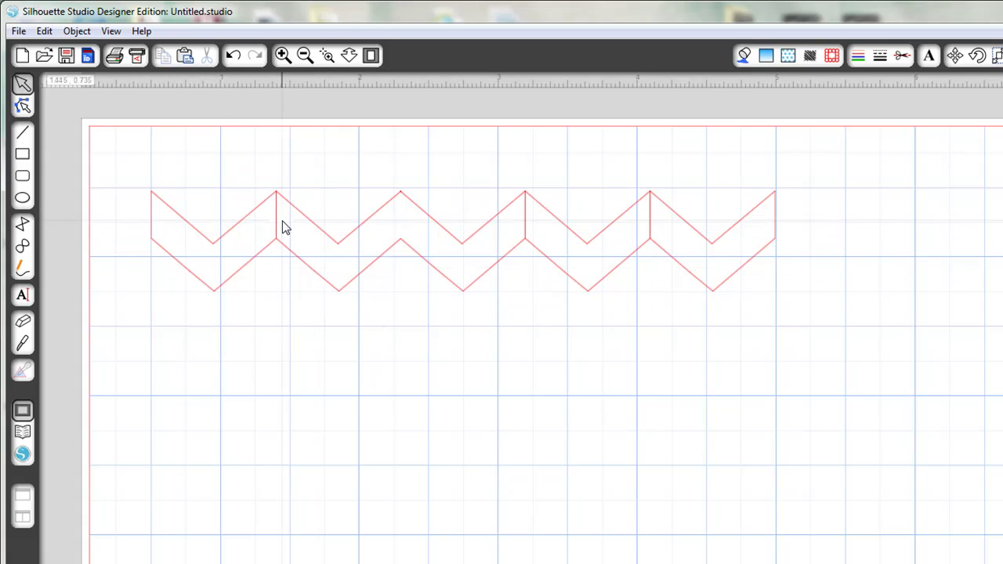
# Nudge the leftmost piece right and the rightmost piece left with the arrow keys
pyautogui.click(262, 211)
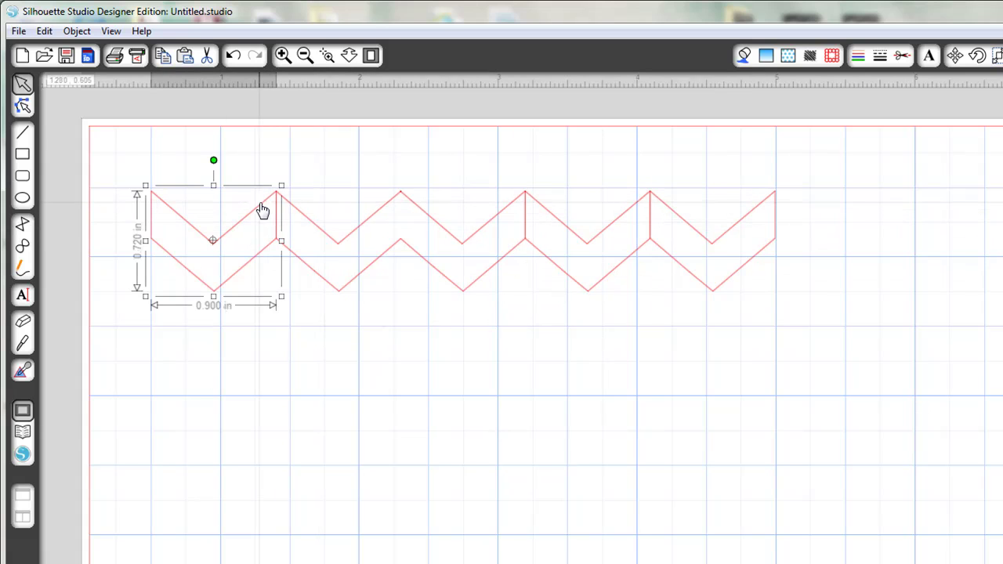
pyautogui.press('Right')
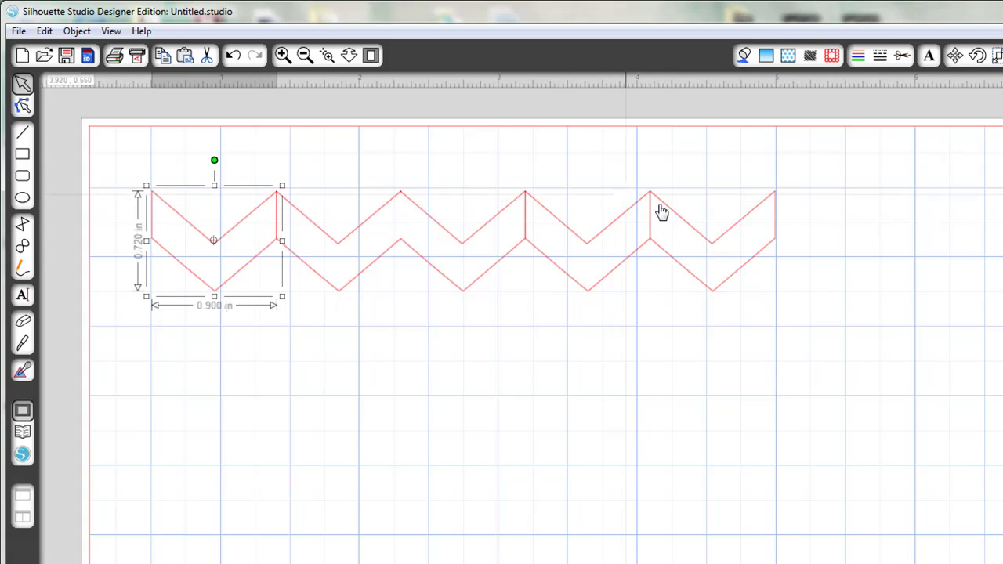
pyautogui.click(565, 233)
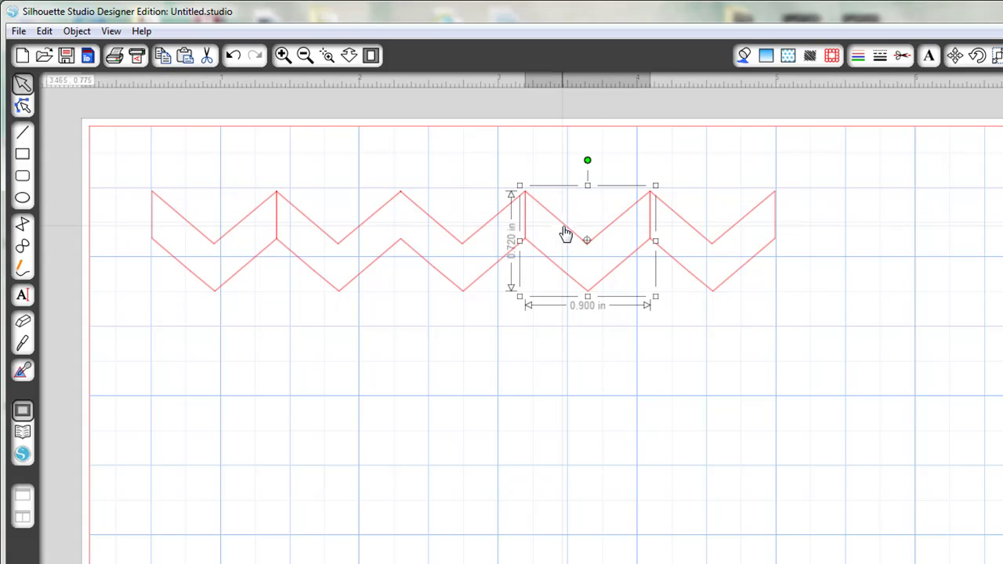
pyautogui.click(712, 243)
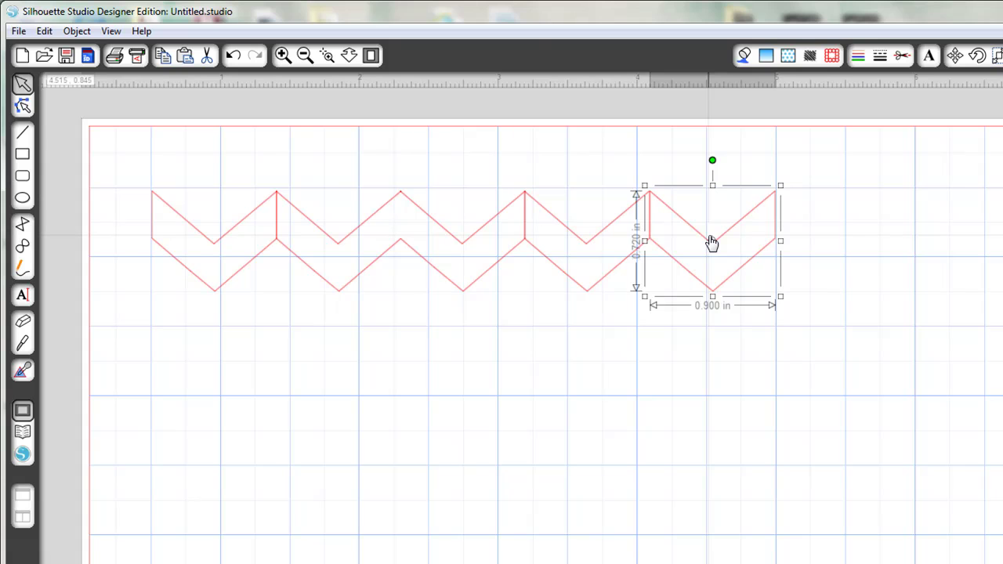
pyautogui.press('Left')
pyautogui.click(156, 129)
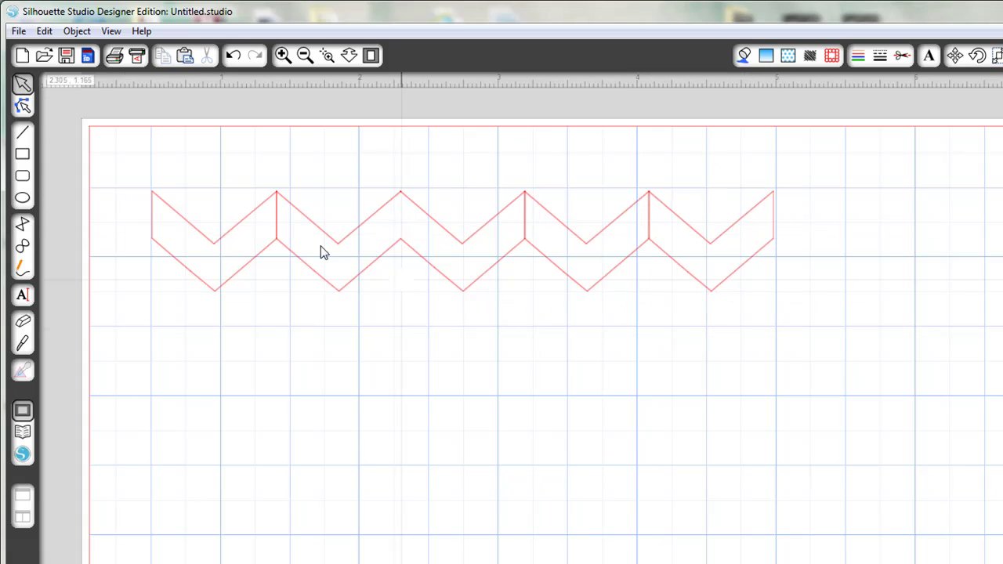
# Select all five chevrons and weld them into one 4.475 by 0.720 in strip
pyautogui.moveTo(116, 151); pyautogui.dragTo(842, 326)
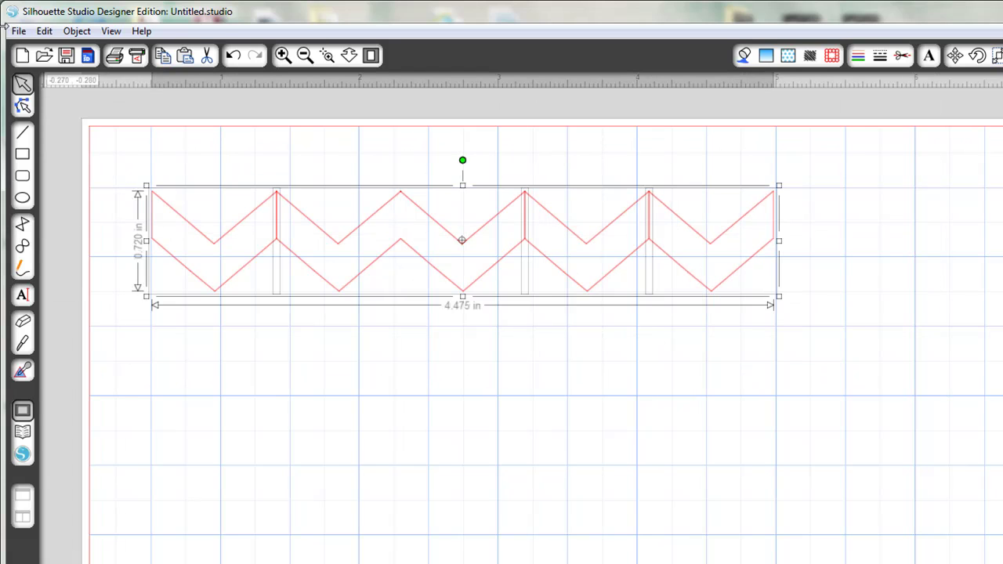
pyautogui.click(77, 31)
pyautogui.moveTo(233, 152)
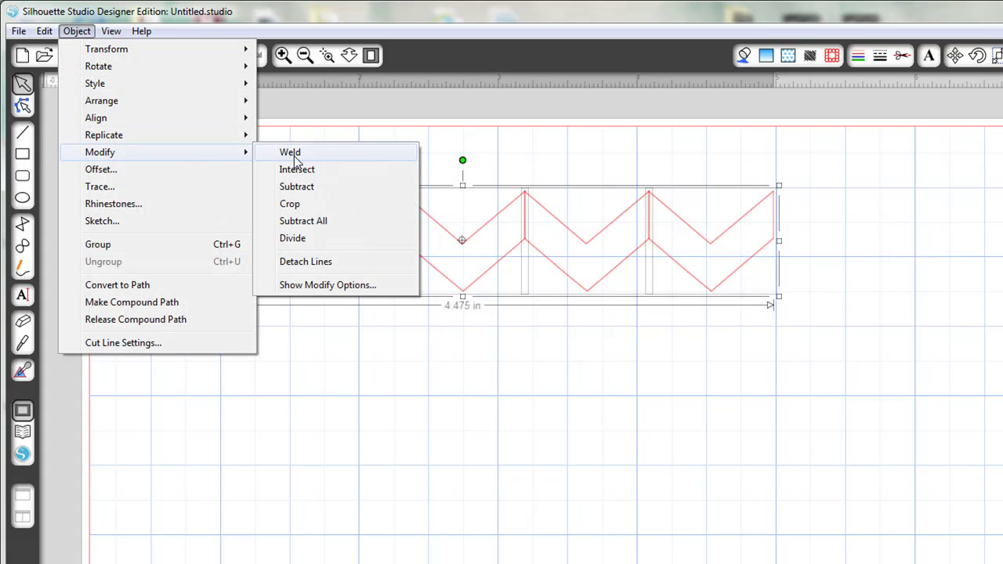
pyautogui.click(290, 152)
pyautogui.click(377, 486)
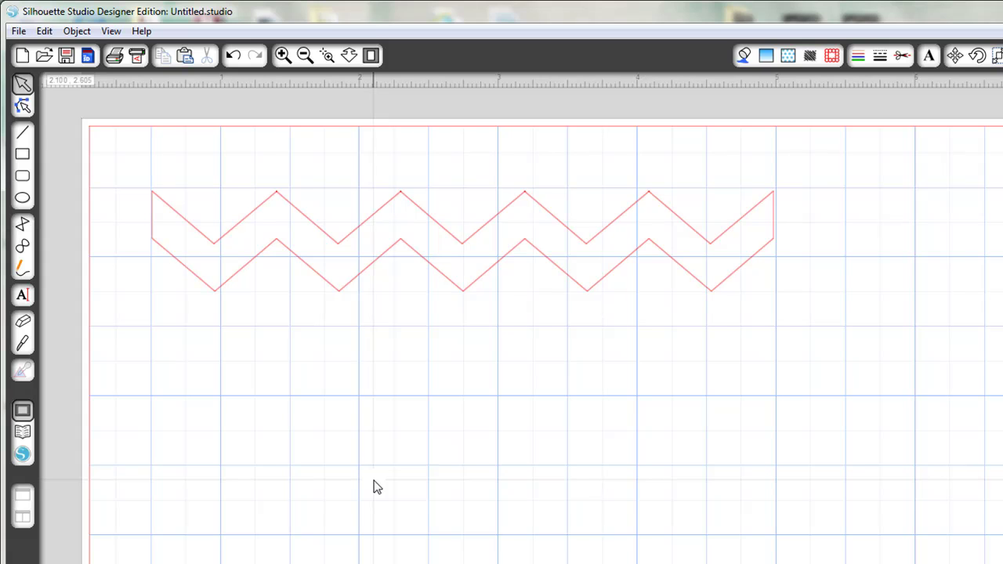
pyautogui.click(243, 210)
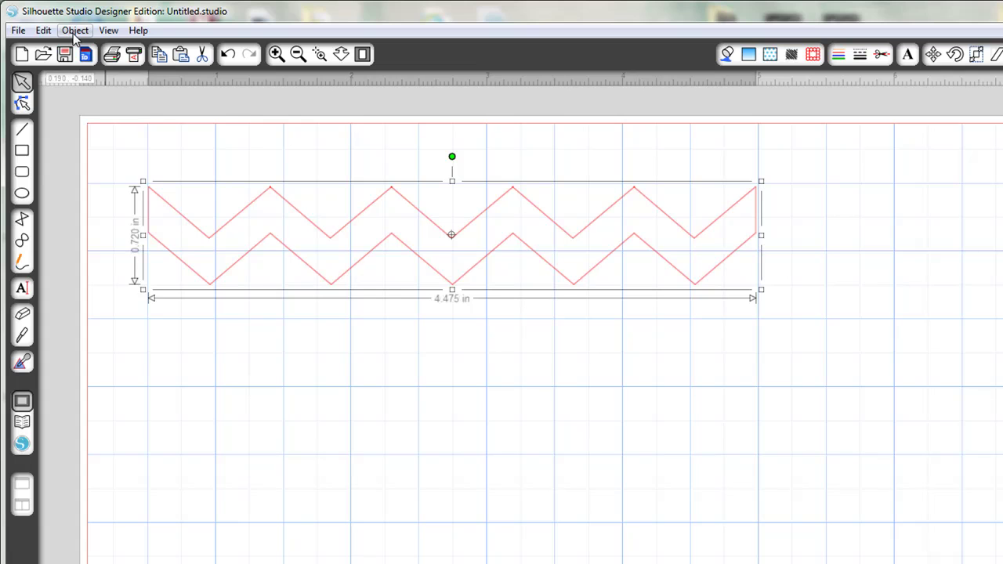
# Replicate the strip as a Column of Four twice, zooming out in between
pyautogui.click(75, 31)
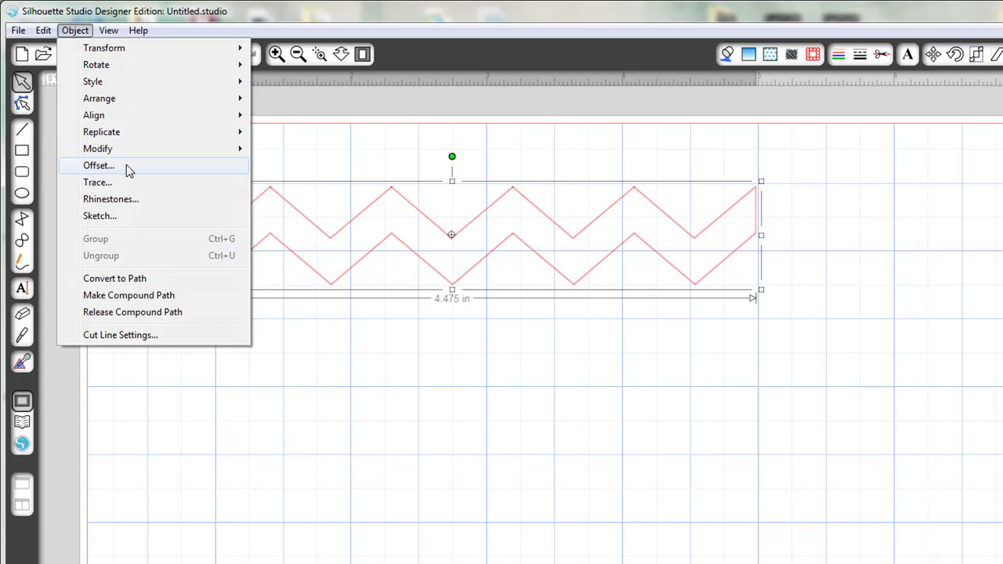
pyautogui.moveTo(129, 139)
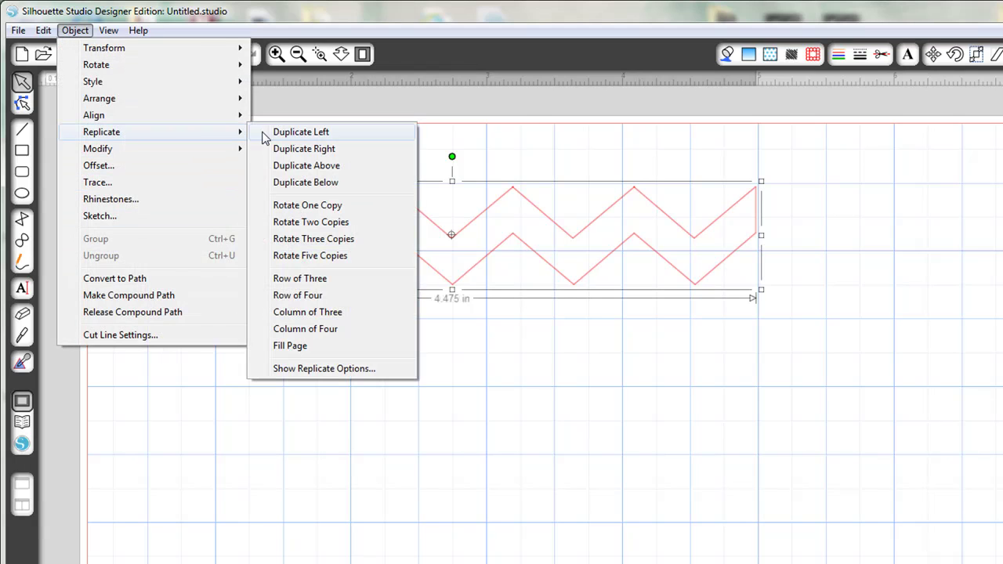
pyautogui.click(305, 330)
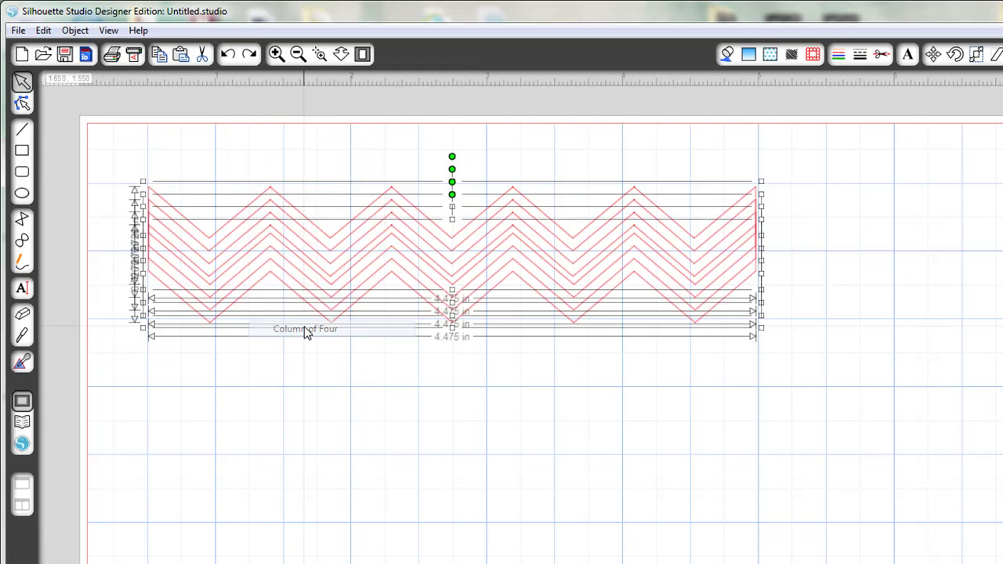
pyautogui.click(297, 55)
pyautogui.click(297, 55)
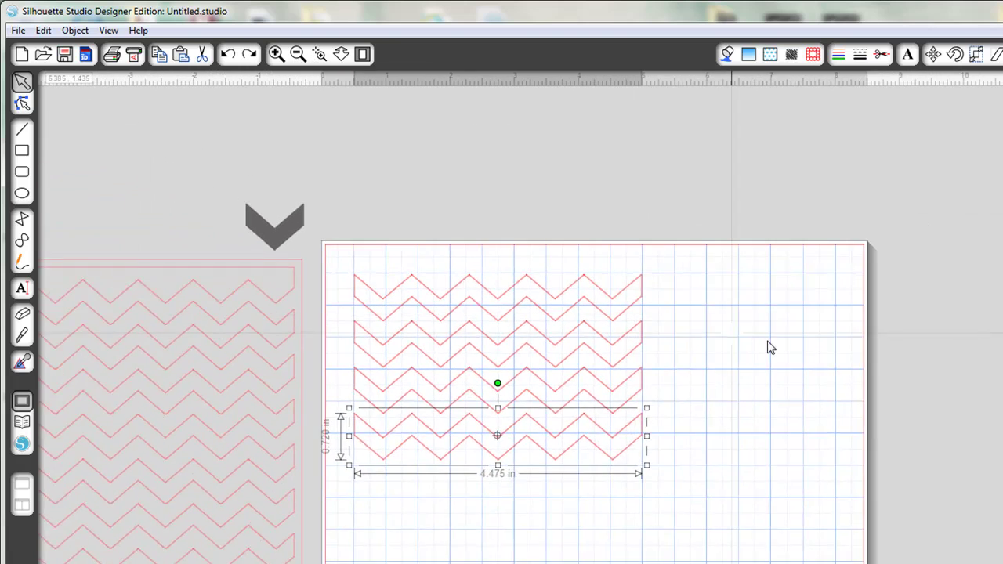
pyautogui.click(76, 31)
pyautogui.moveTo(102, 133)
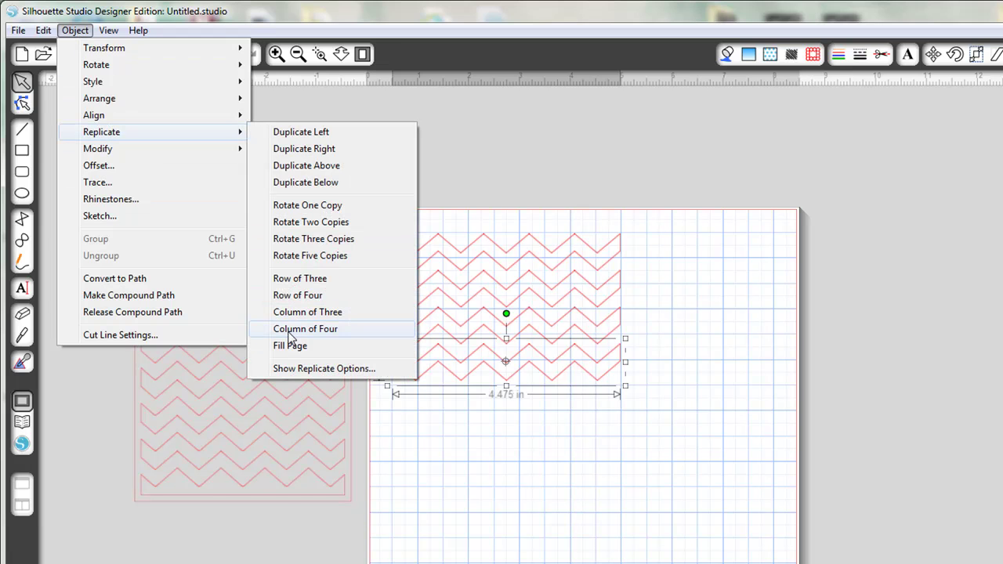
pyautogui.click(290, 330)
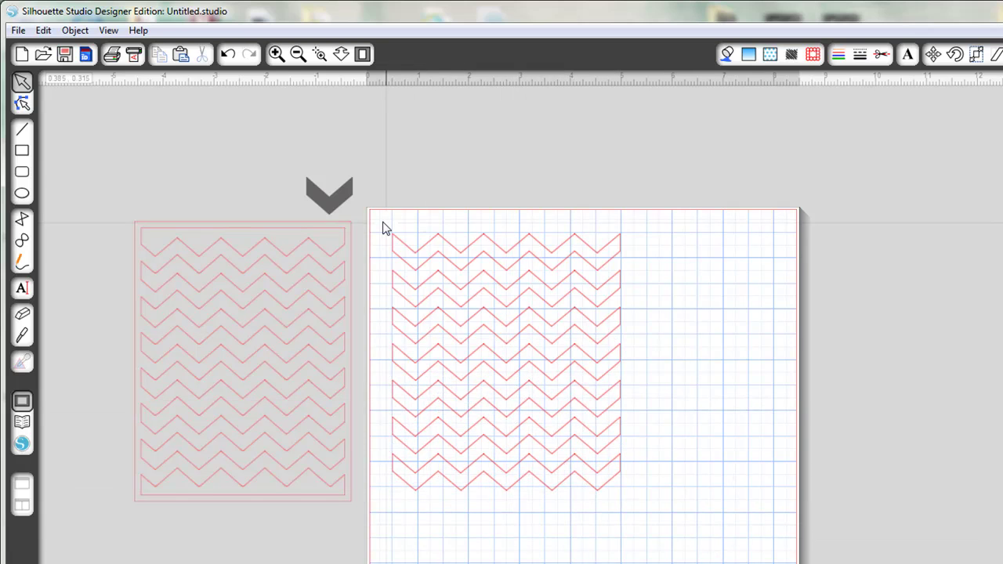
# Group all the chevron rows and move the 4.475 by 5.045 in pattern upward
pyautogui.moveTo(382, 227); pyautogui.dragTo(645, 510)
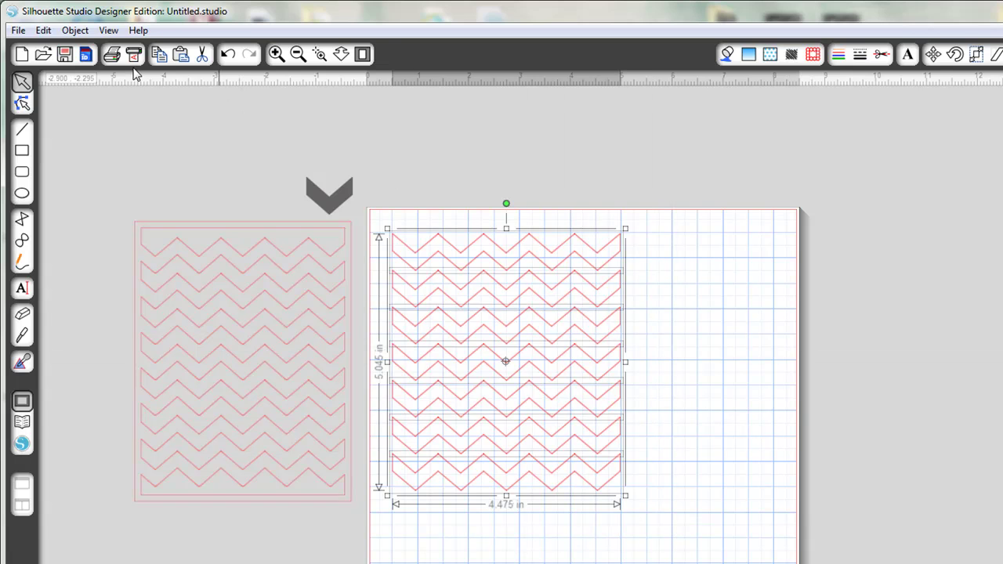
pyautogui.click(75, 30)
pyautogui.click(112, 236)
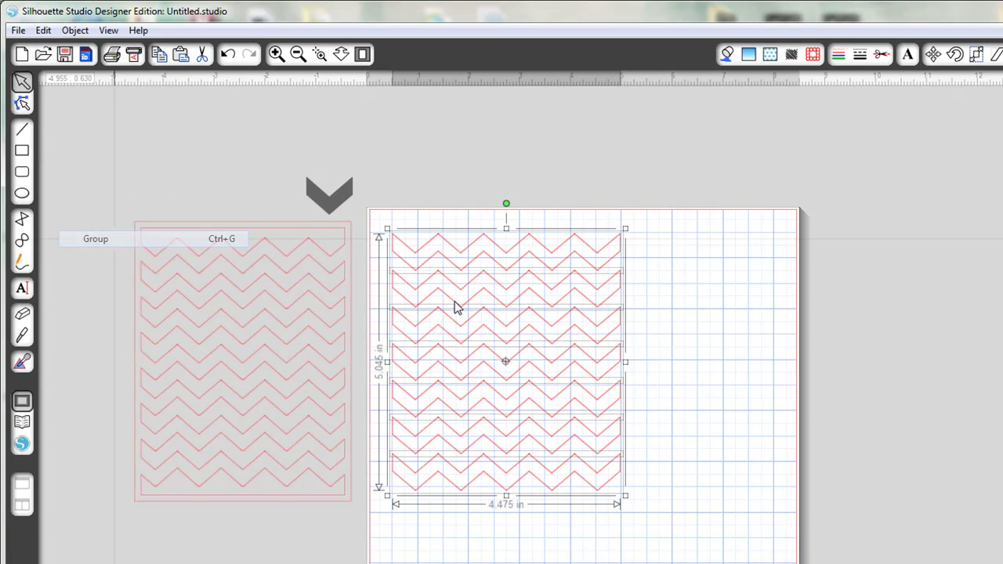
pyautogui.click(733, 341)
pyautogui.moveTo(538, 287); pyautogui.dragTo(525, 135)
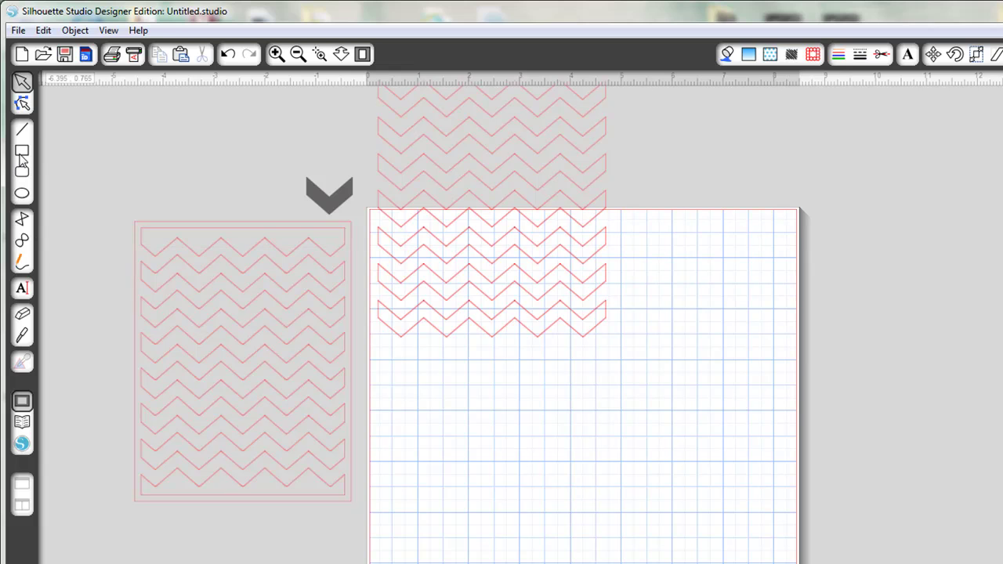
# Draw a rectangle, scale it to 4.000 by 5.250 in, and move it right
pyautogui.click(22, 152)
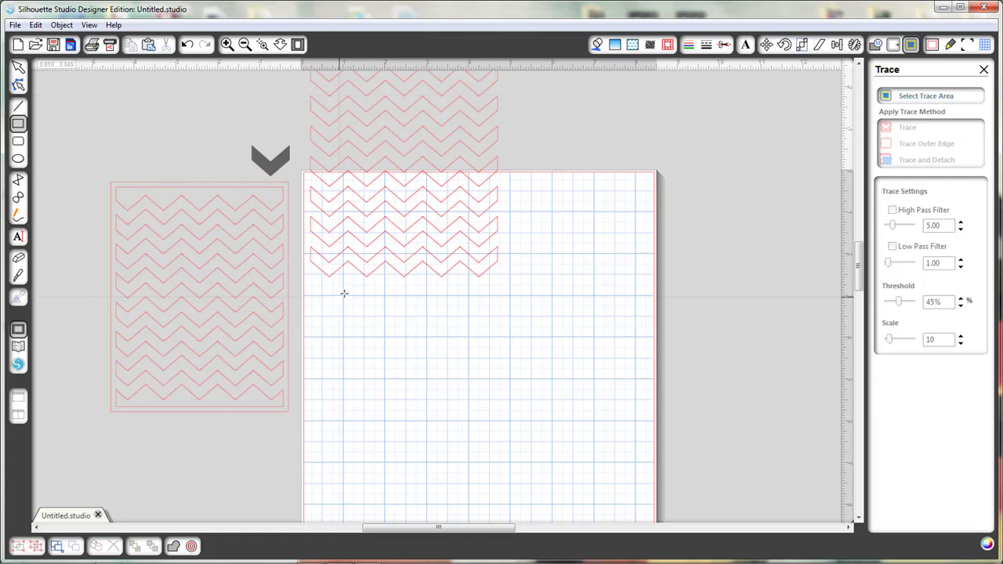
pyautogui.moveTo(347, 293); pyautogui.dragTo(568, 520)
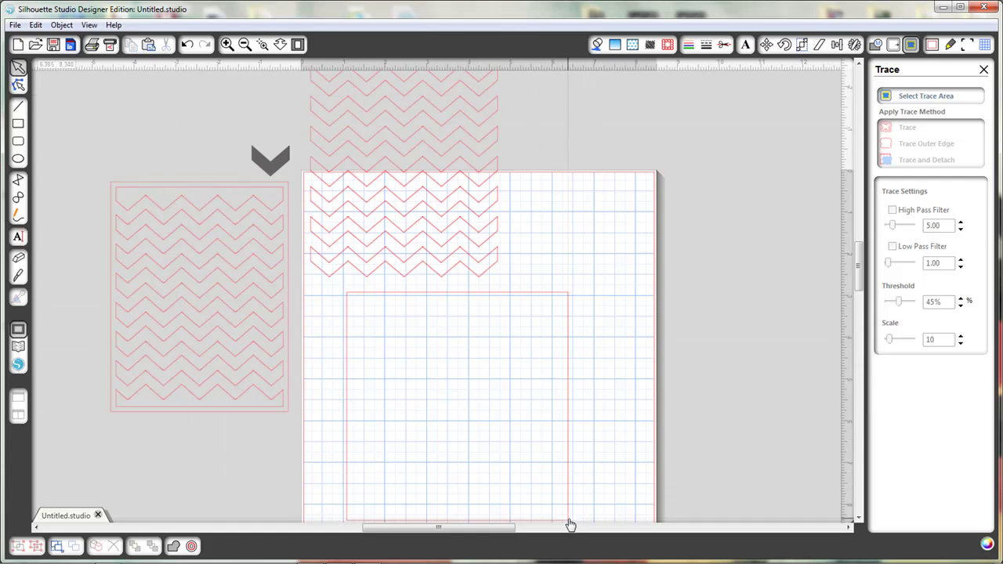
pyautogui.click(801, 46)
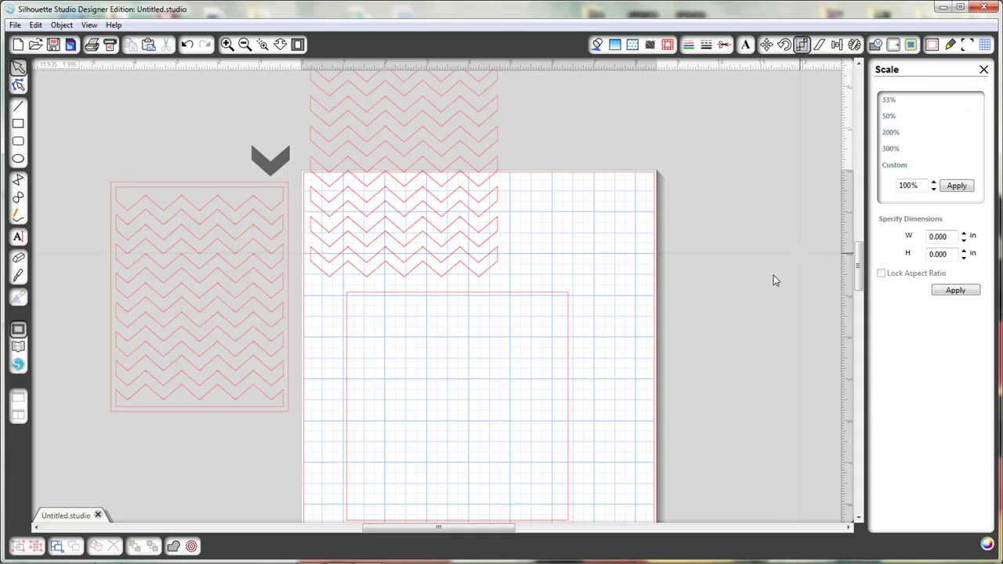
pyautogui.click(512, 295)
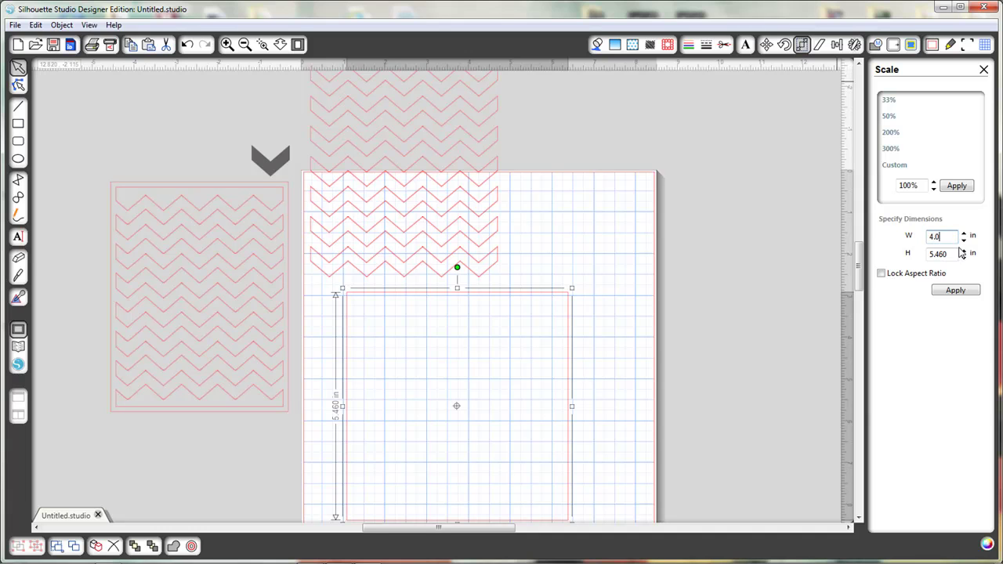
pyautogui.press('Tab')
pyautogui.click(952, 291)
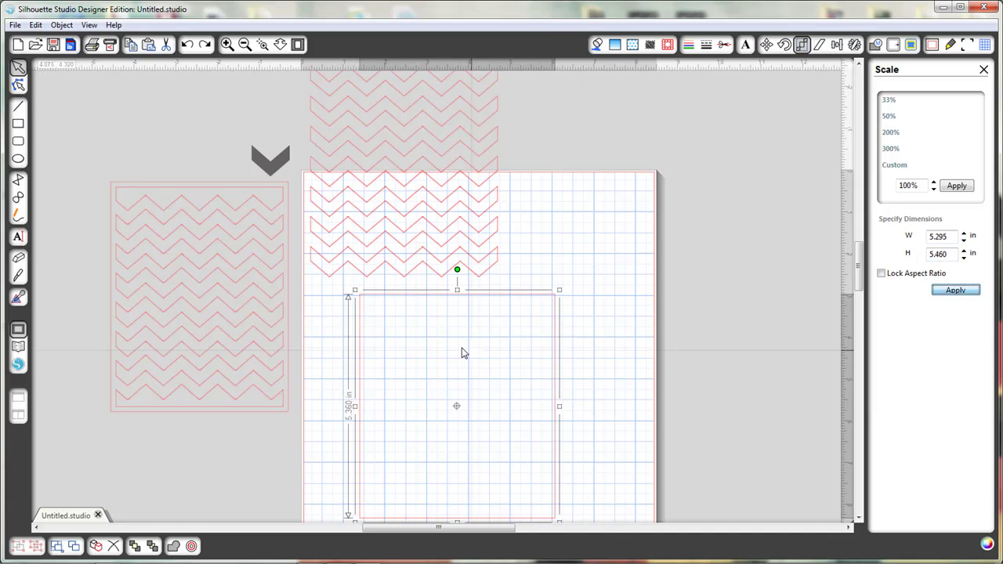
pyautogui.moveTo(527, 298); pyautogui.dragTo(715, 256)
# Overlap the chevron pattern and rectangle, then align them center-middle
pyautogui.moveTo(441, 202); pyautogui.dragTo(493, 376)
pyautogui.moveTo(621, 249); pyautogui.dragTo(431, 243)
pyautogui.moveTo(339, 224); pyautogui.dragTo(406, 254)
pyautogui.moveTo(463, 284); pyautogui.dragTo(594, 443)
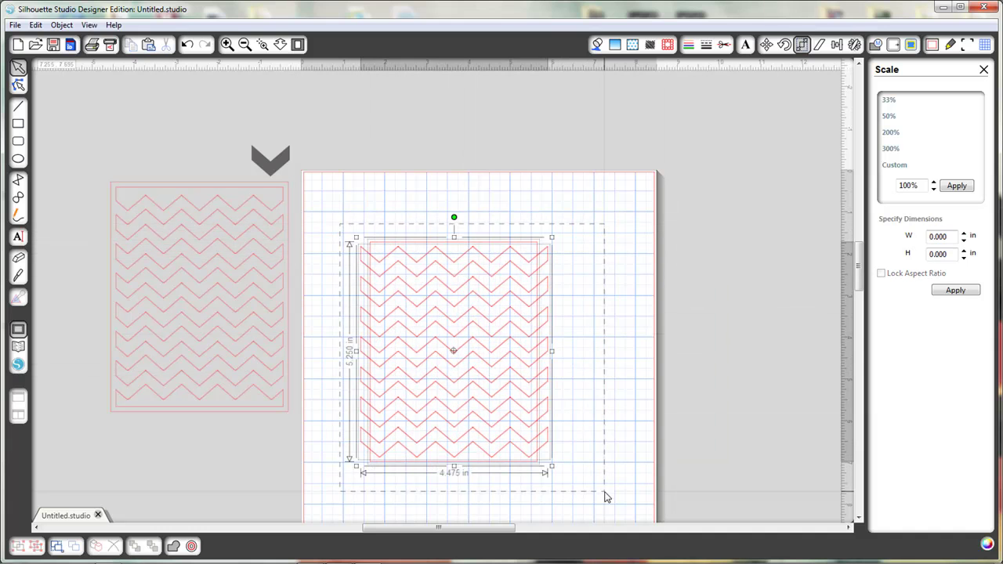
pyautogui.click(63, 26)
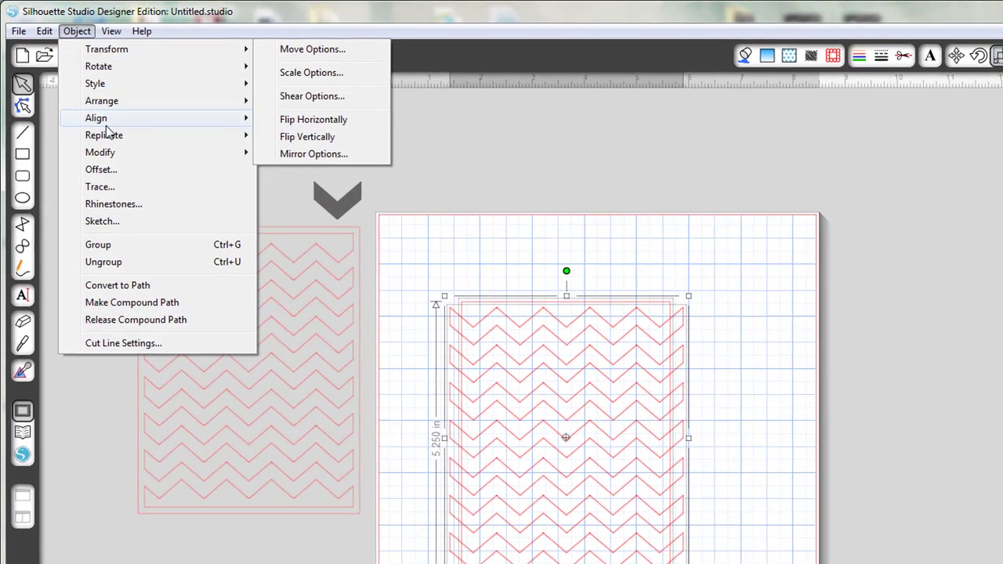
pyautogui.moveTo(112, 122)
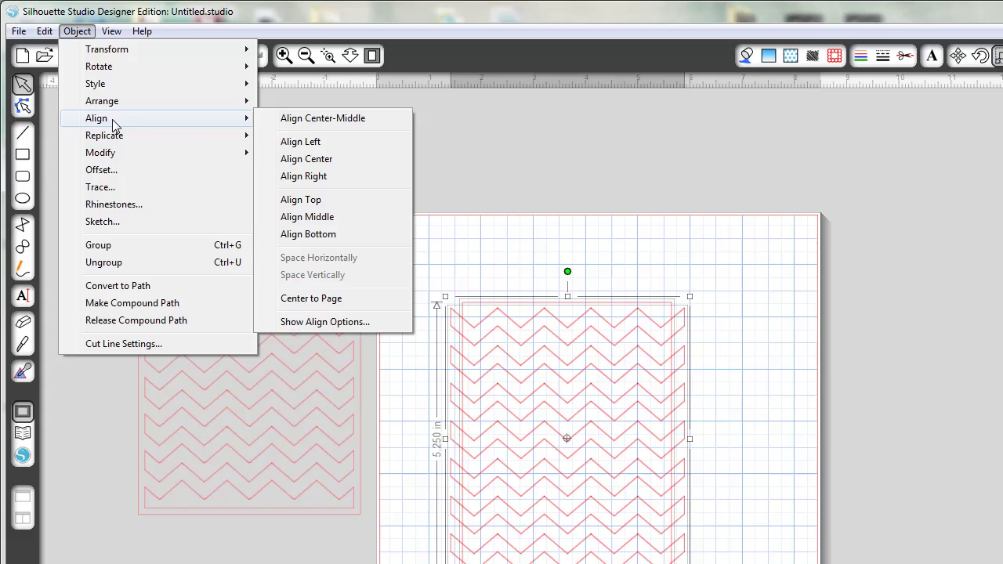
pyautogui.click(308, 125)
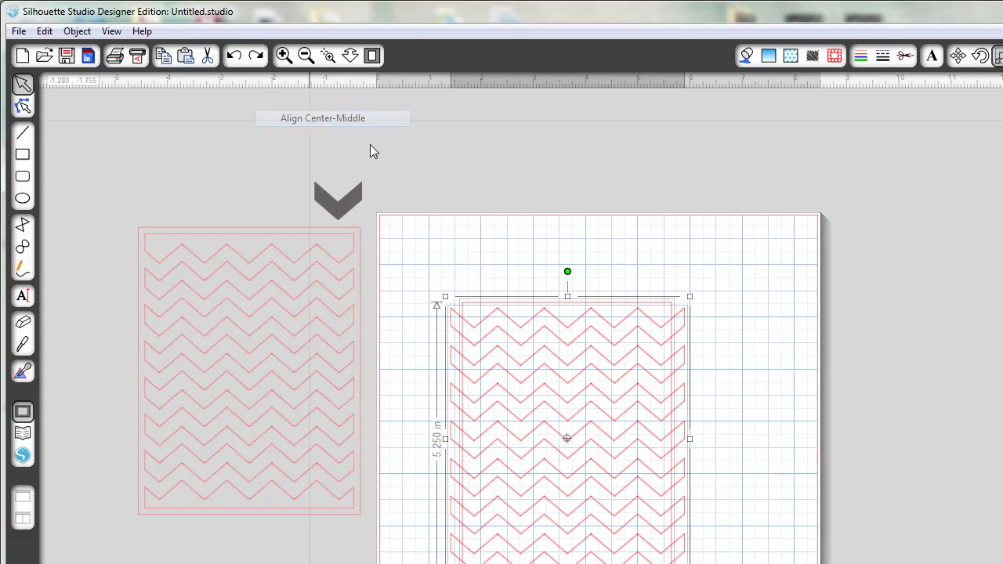
pyautogui.click(790, 354)
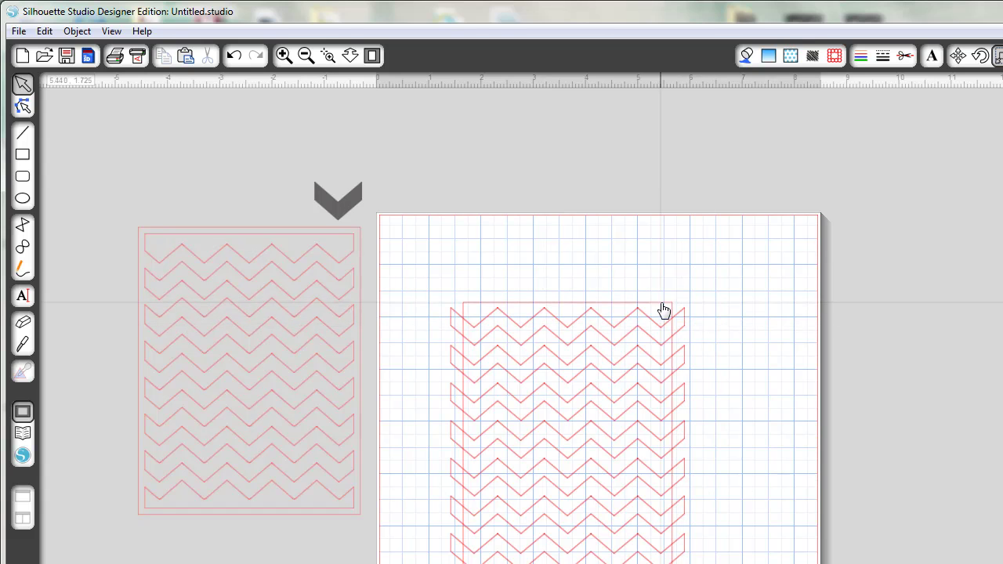
# Ungroup the chevron rows, select everything, and subtract the strips from the rectangle
pyautogui.click(684, 336)
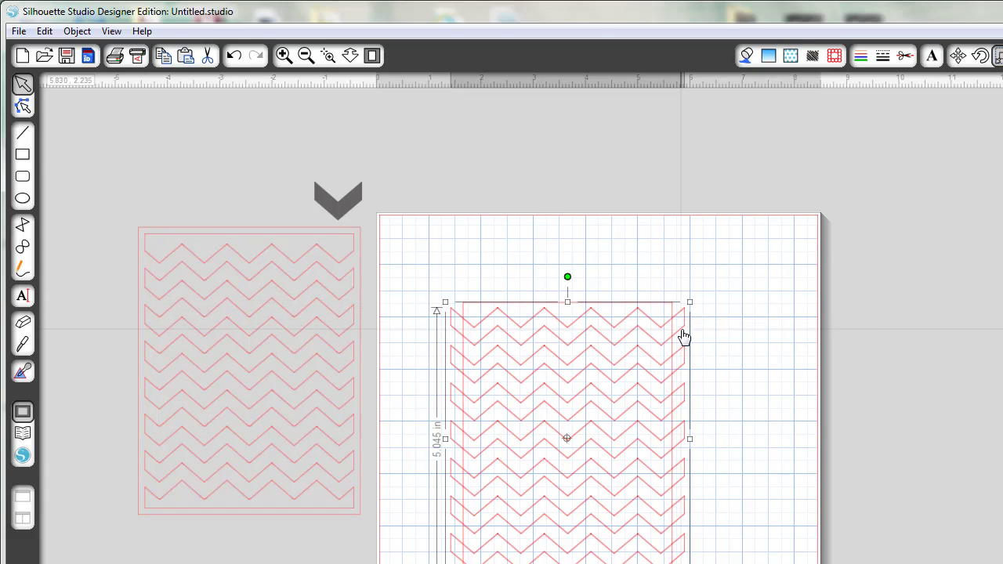
pyautogui.click(78, 31)
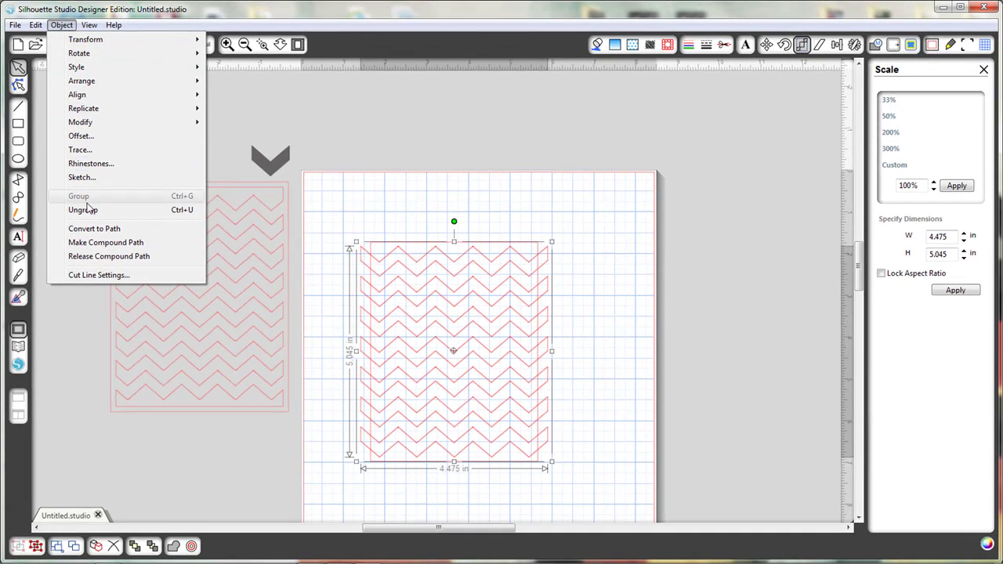
pyautogui.click(88, 217)
pyautogui.click(621, 268)
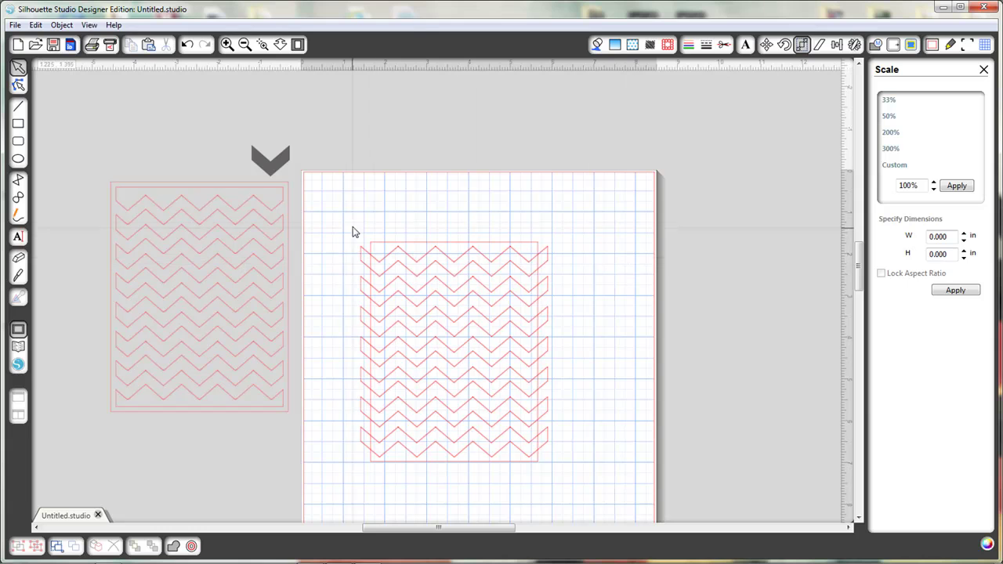
pyautogui.moveTo(345, 223); pyautogui.dragTo(605, 493)
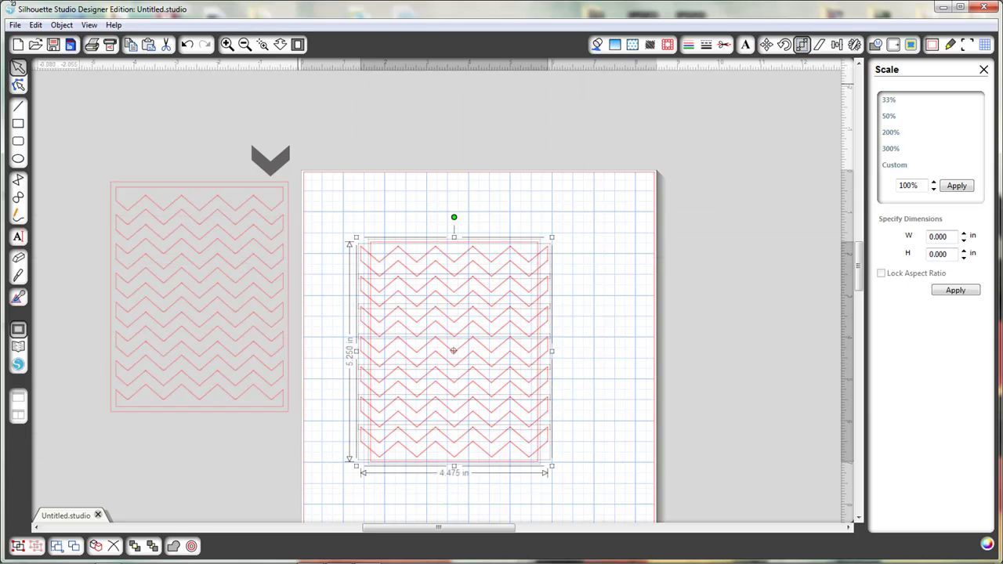
pyautogui.click(62, 25)
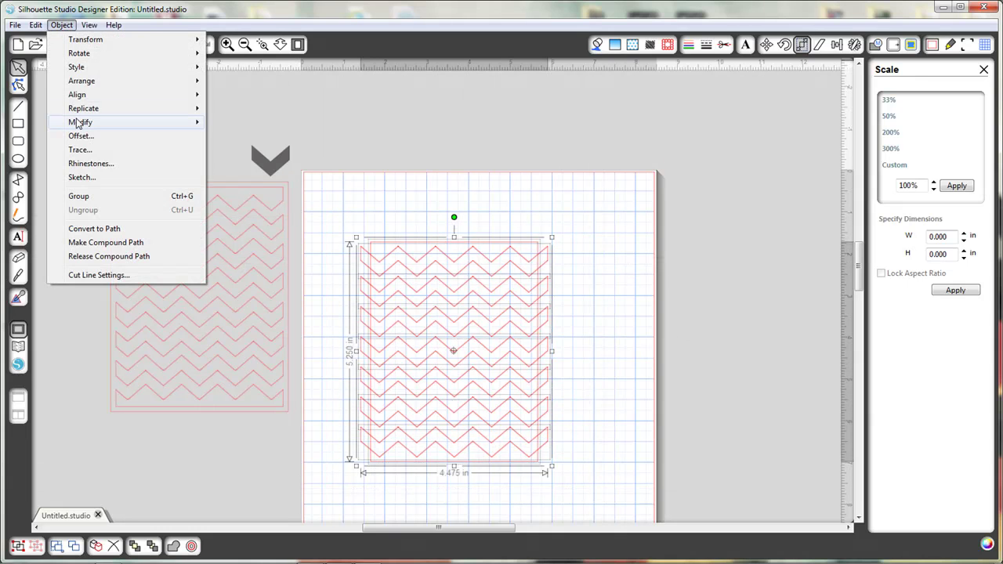
pyautogui.moveTo(77, 123)
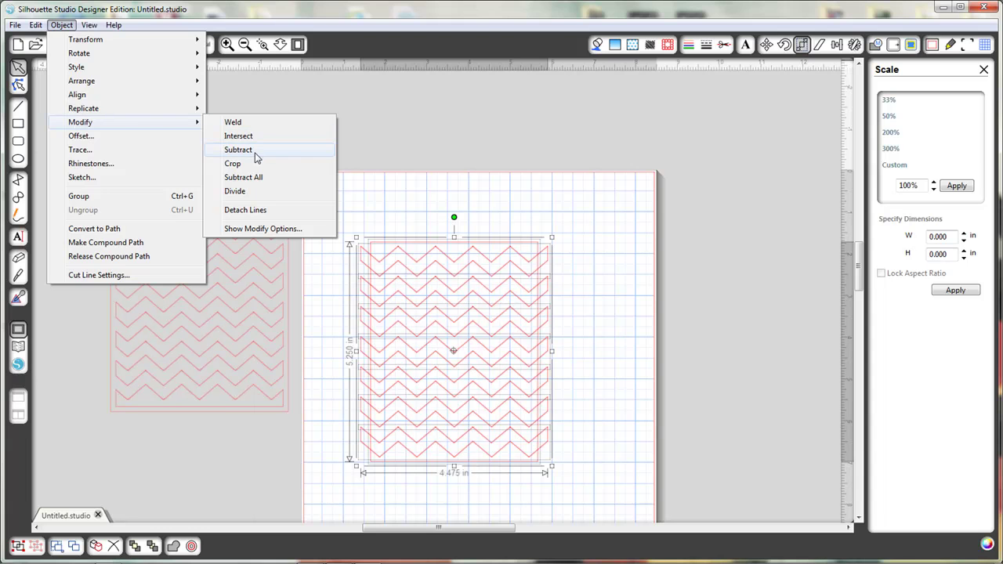
pyautogui.click(239, 150)
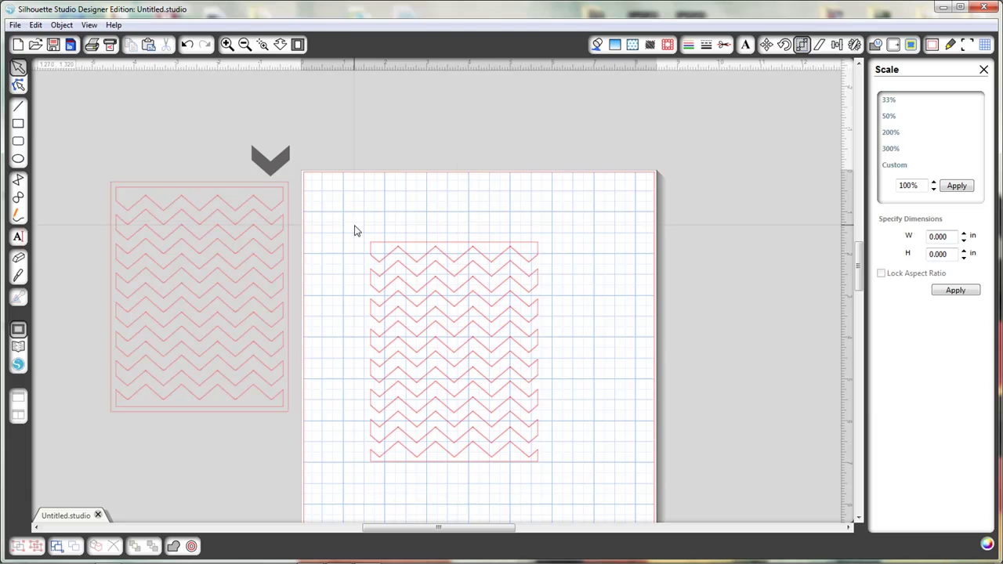
# Marquee-select the whole trimmed chevron piece and group it with Object > Group
pyautogui.click(18, 123)
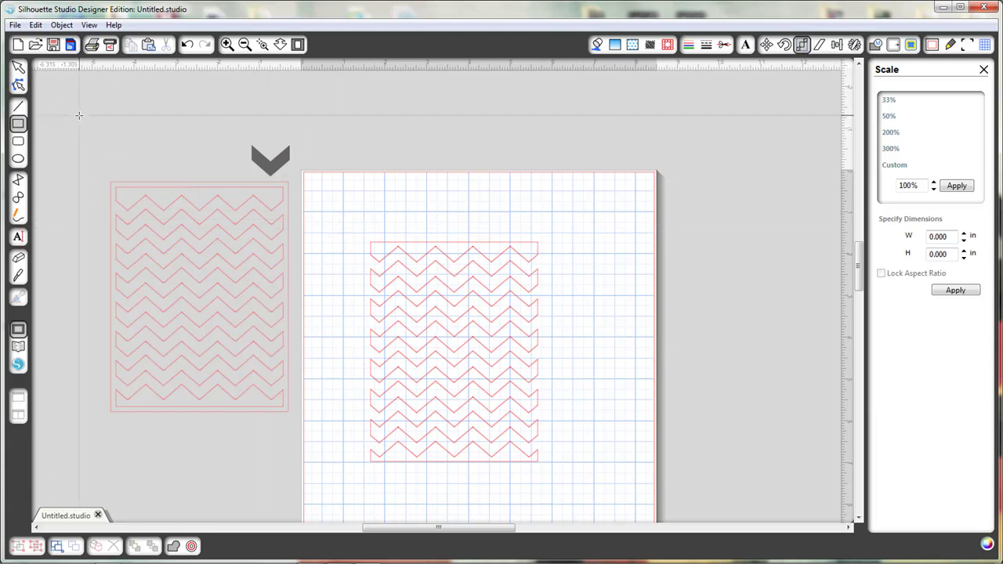
pyautogui.click(18, 68)
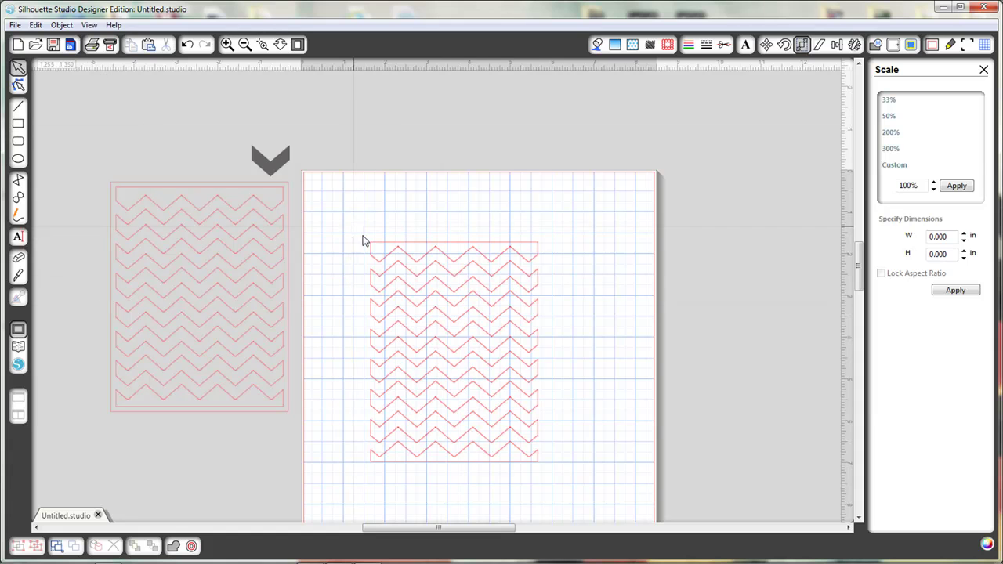
pyautogui.moveTo(357, 228); pyautogui.dragTo(586, 494)
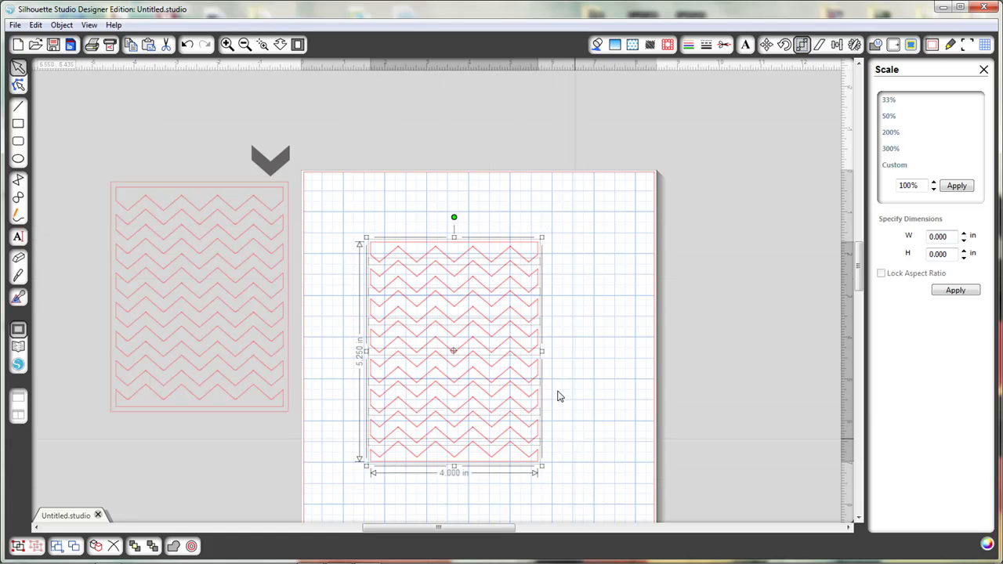
pyautogui.click(62, 25)
pyautogui.click(88, 197)
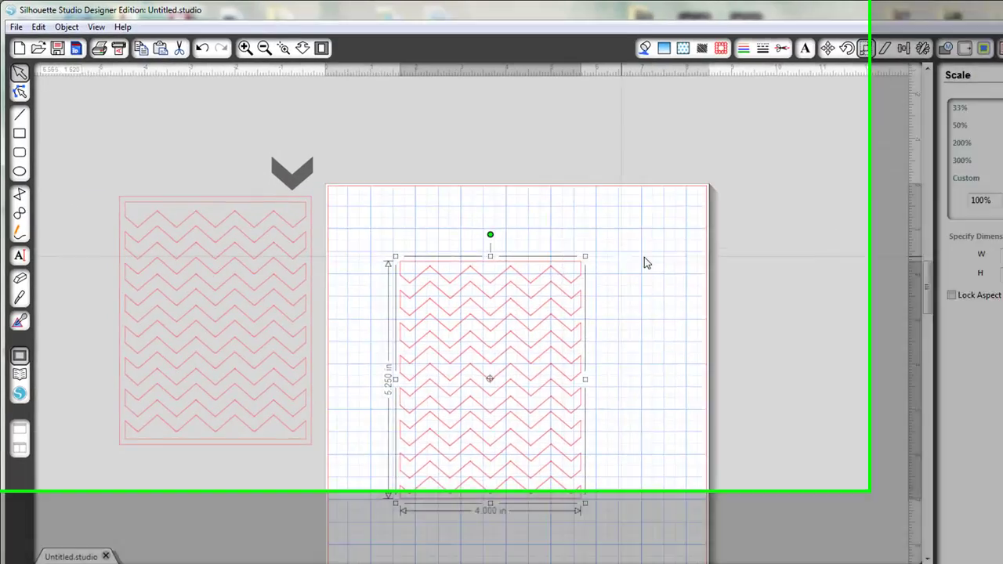
pyautogui.click(591, 239)
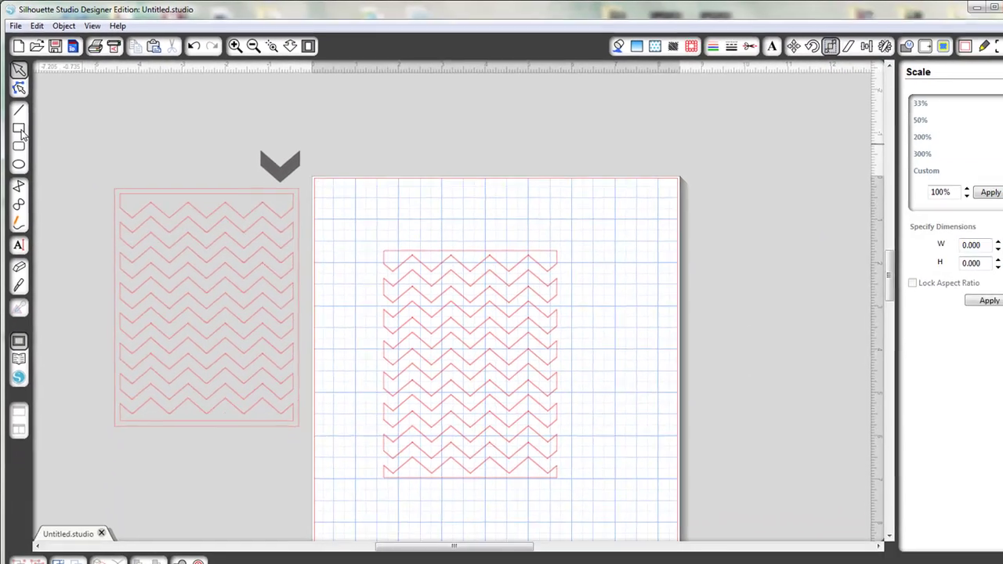
# Draw a larger rectangle around the chevron piece and enter a new width and a 5.5 in height
pyautogui.click(19, 130)
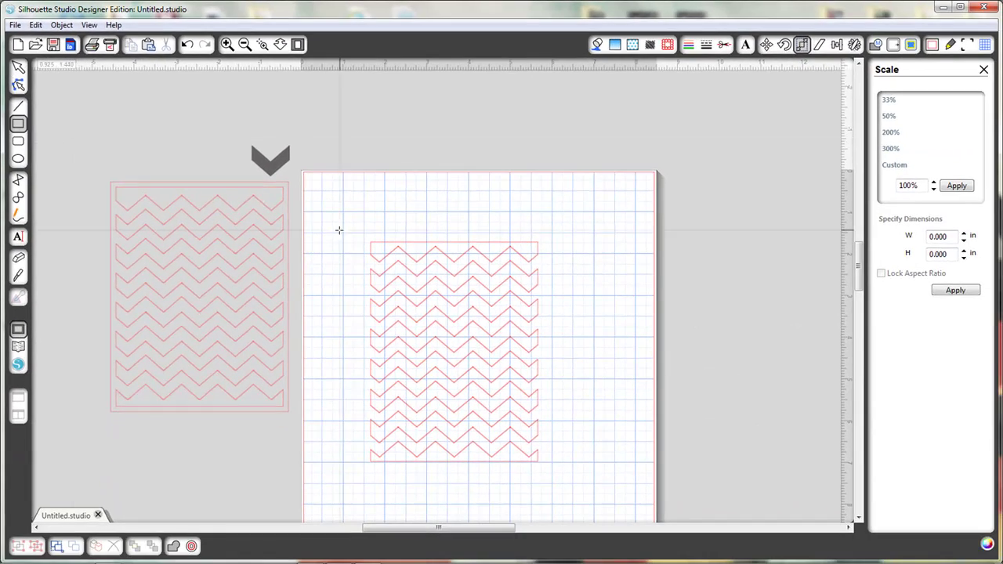
pyautogui.moveTo(371, 235); pyautogui.dragTo(584, 494)
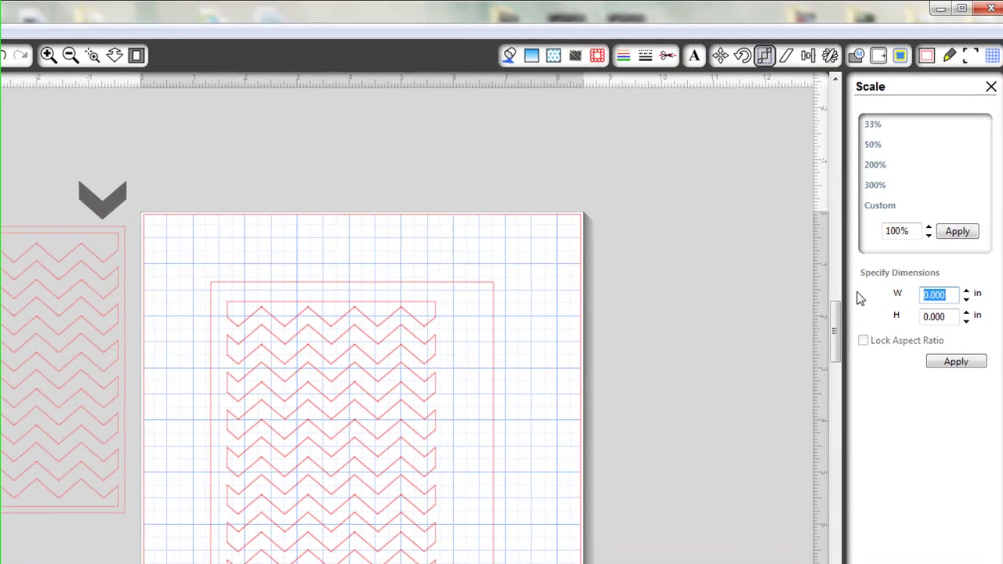
pyautogui.write('4.25')
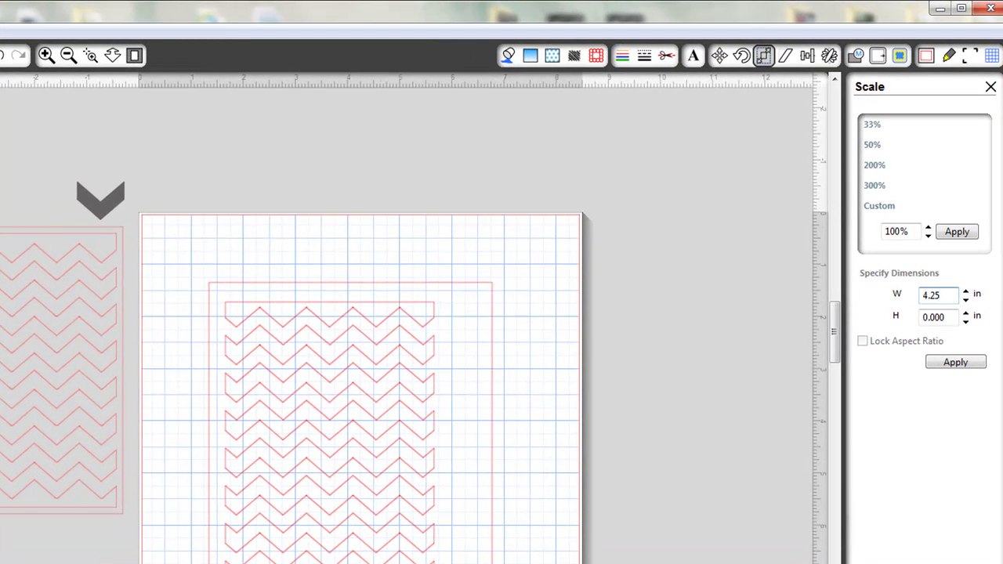
pyautogui.click(955, 321)
pyautogui.moveTo(956, 321); pyautogui.dragTo(909, 327)
pyautogui.write('5.5')
pyautogui.click(955, 364)
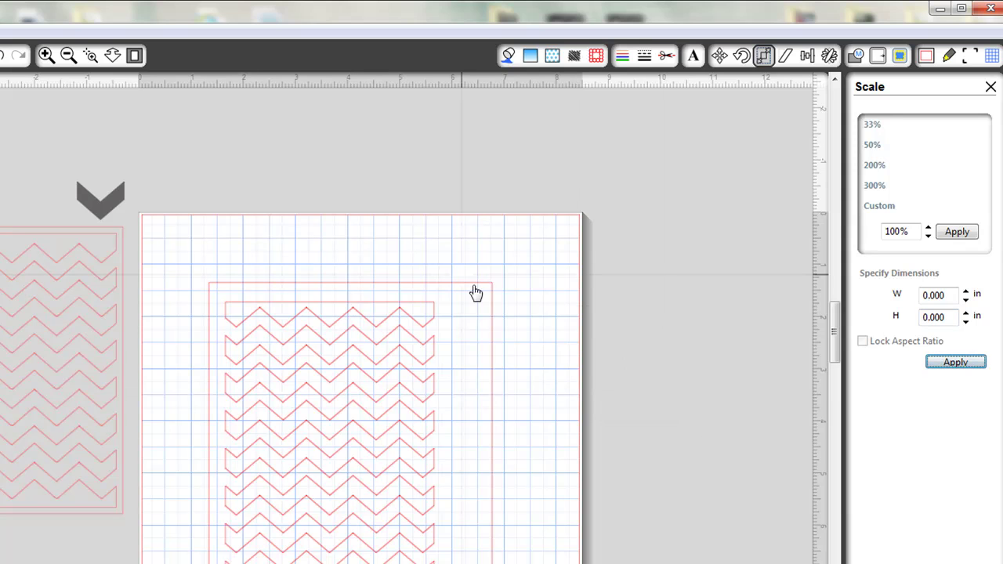
# Resize the outer rectangle in the Scale panel to 4.25 by 5.5 in
pyautogui.click(474, 286)
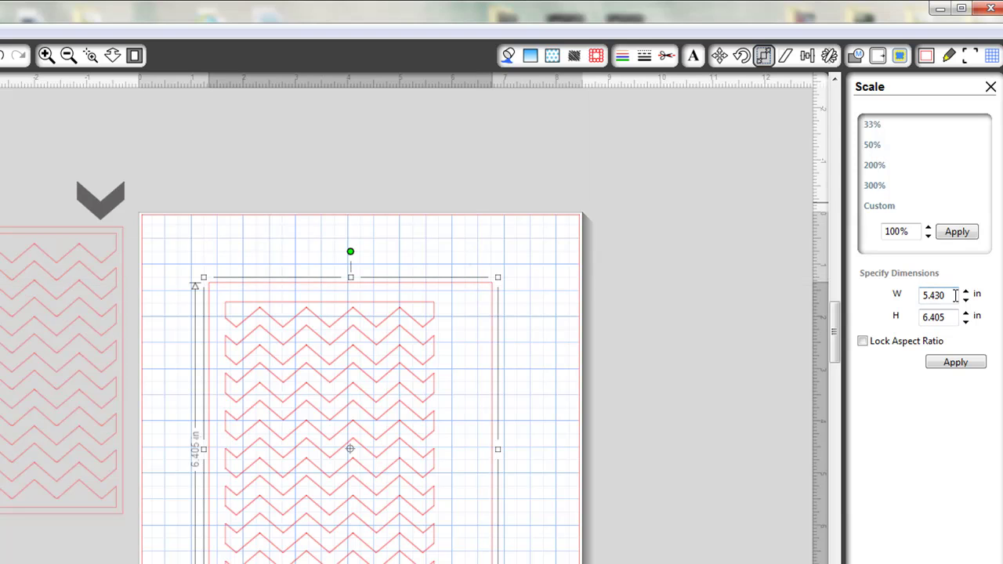
pyautogui.moveTo(956, 295); pyautogui.dragTo(888, 302)
pyautogui.write('4')
pyautogui.moveTo(937, 323); pyautogui.dragTo(911, 322)
pyautogui.write('5')
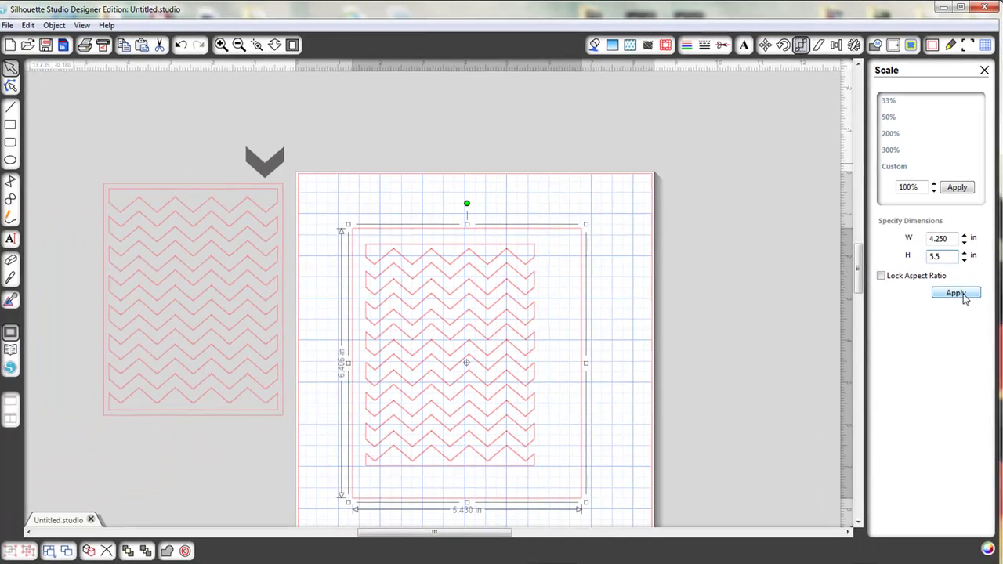
pyautogui.click(955, 362)
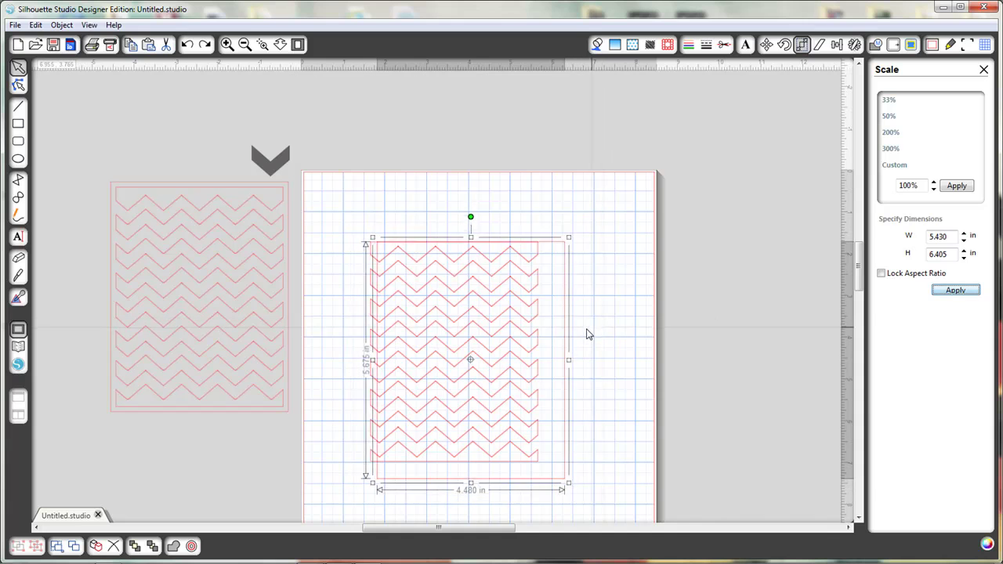
# Select the chevron piece and outer box and align them center-middle
pyautogui.click(295, 223)
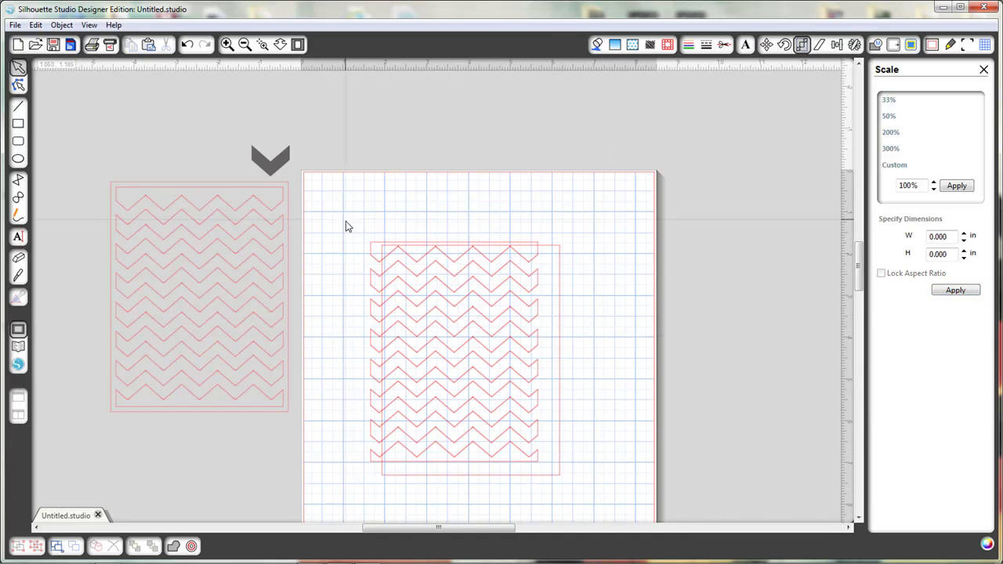
pyautogui.moveTo(354, 243); pyautogui.dragTo(593, 488)
pyautogui.click(61, 25)
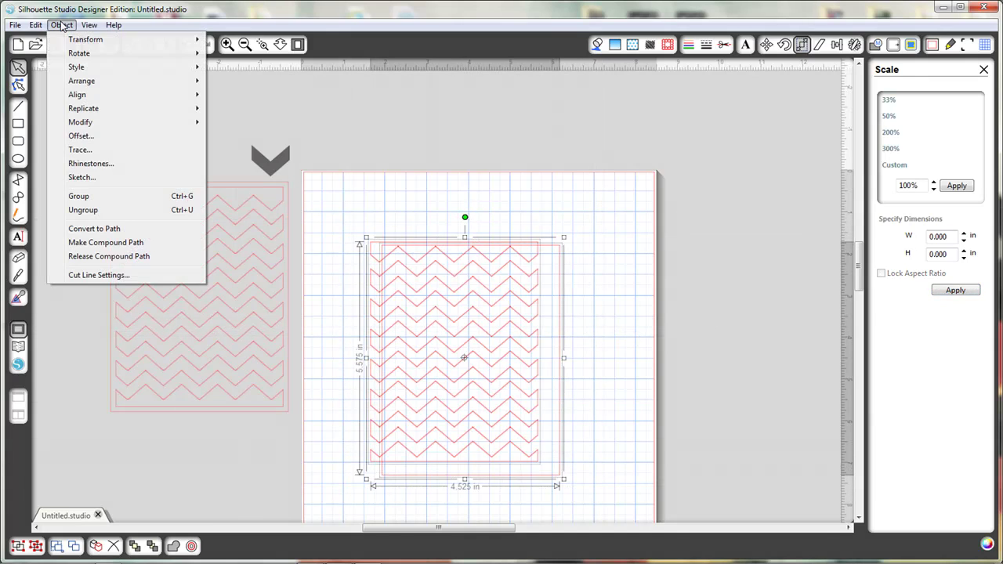
pyautogui.moveTo(77, 94)
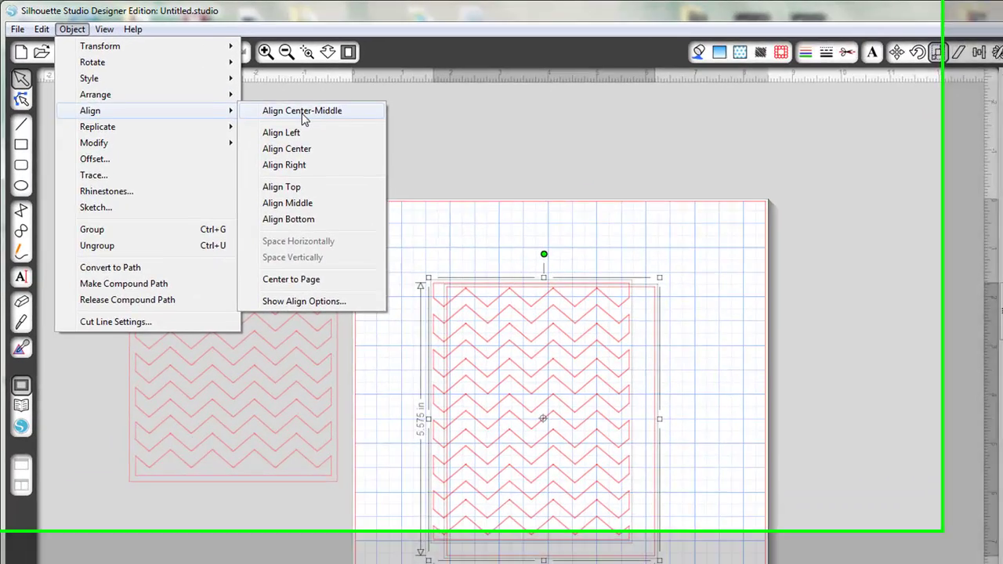
pyautogui.click(304, 118)
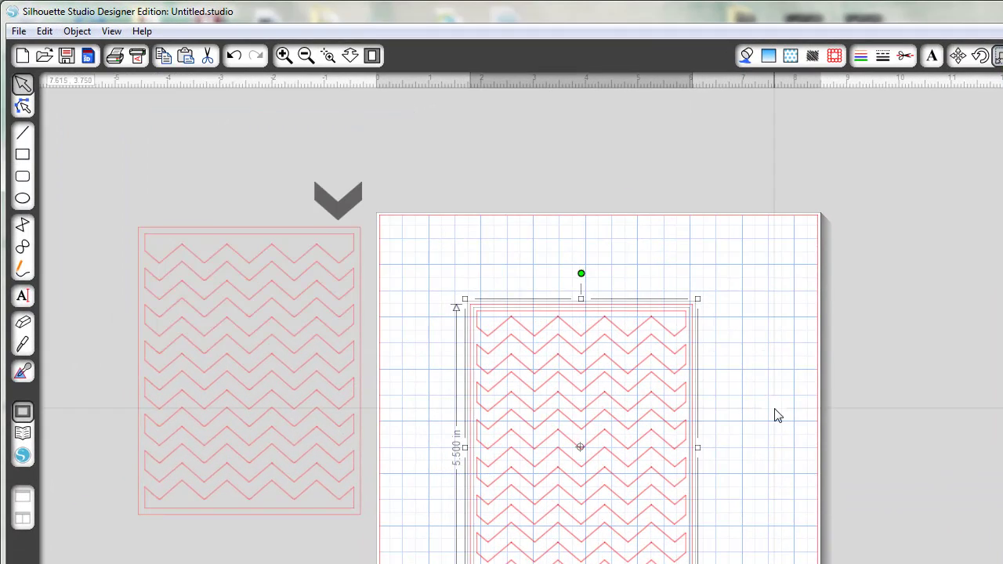
pyautogui.click(596, 274)
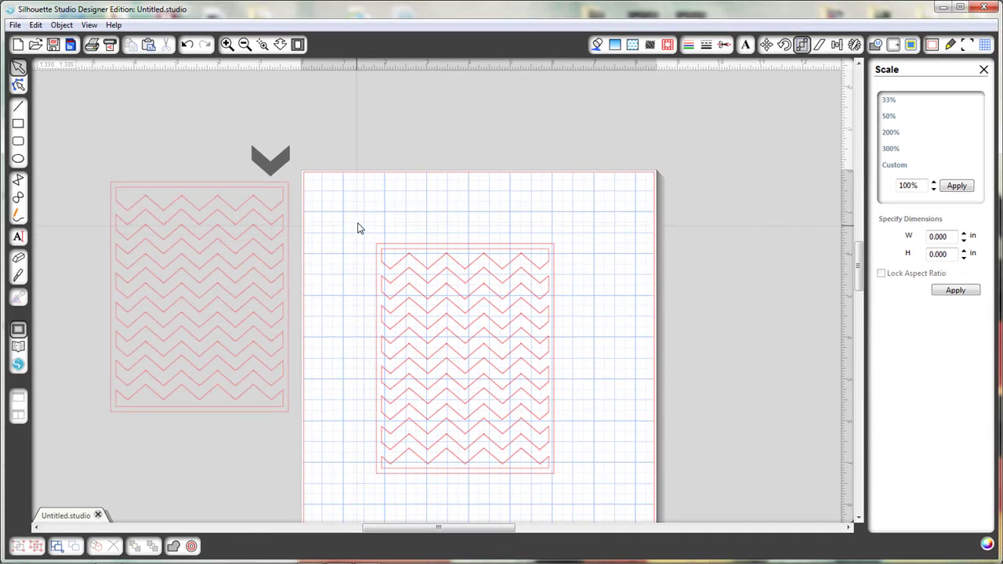
# Group the chevron piece with the outer box and move the card to the mat's upper-left
pyautogui.moveTo(358, 227); pyautogui.dragTo(561, 470)
pyautogui.click(61, 25)
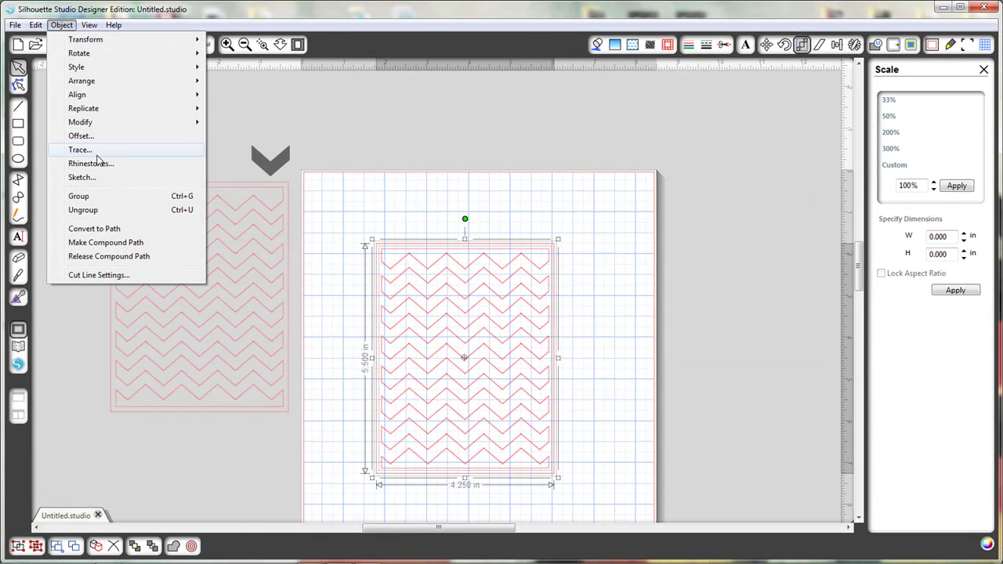
pyautogui.click(88, 201)
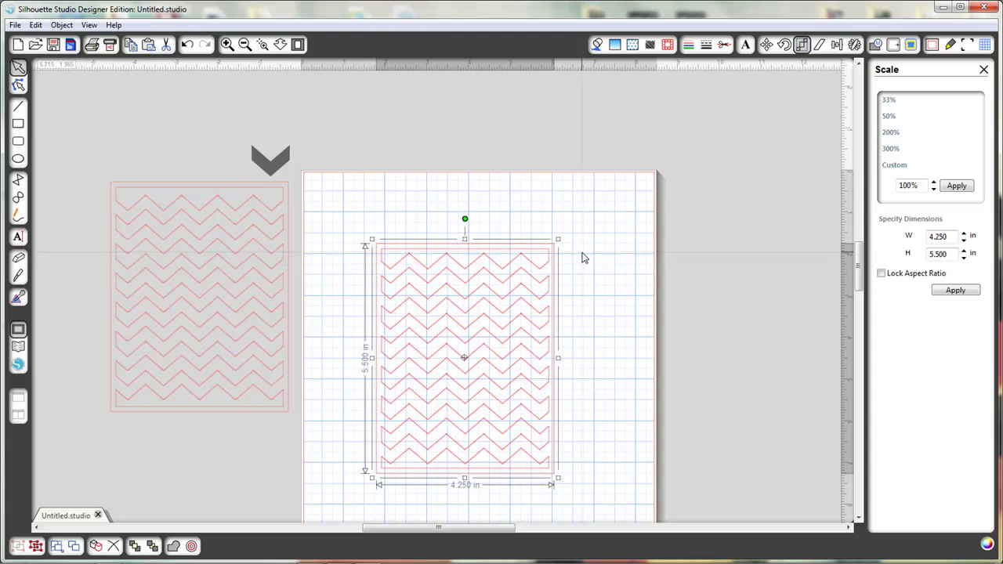
pyautogui.click(583, 258)
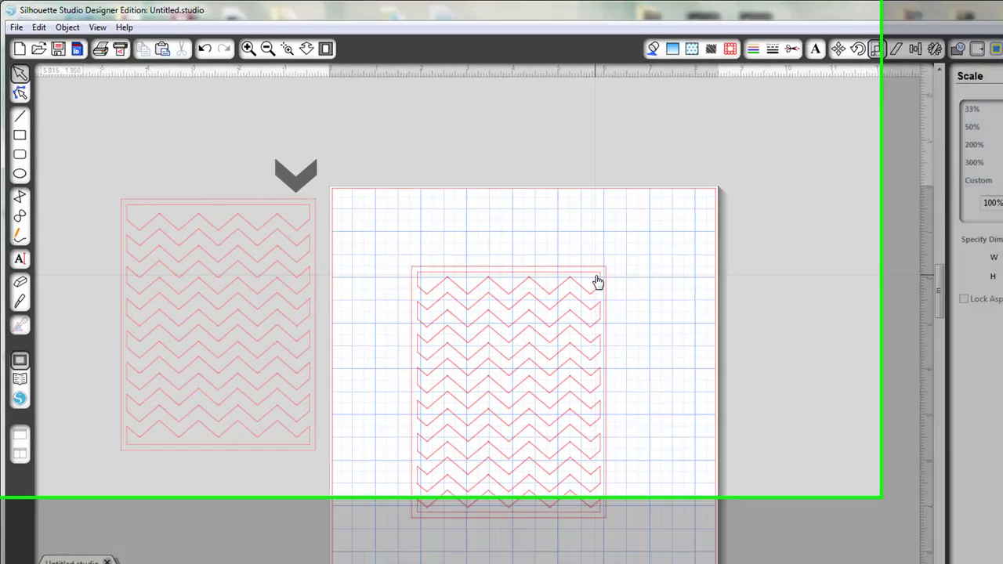
pyautogui.moveTo(597, 281); pyautogui.dragTo(541, 216)
pyautogui.click(692, 280)
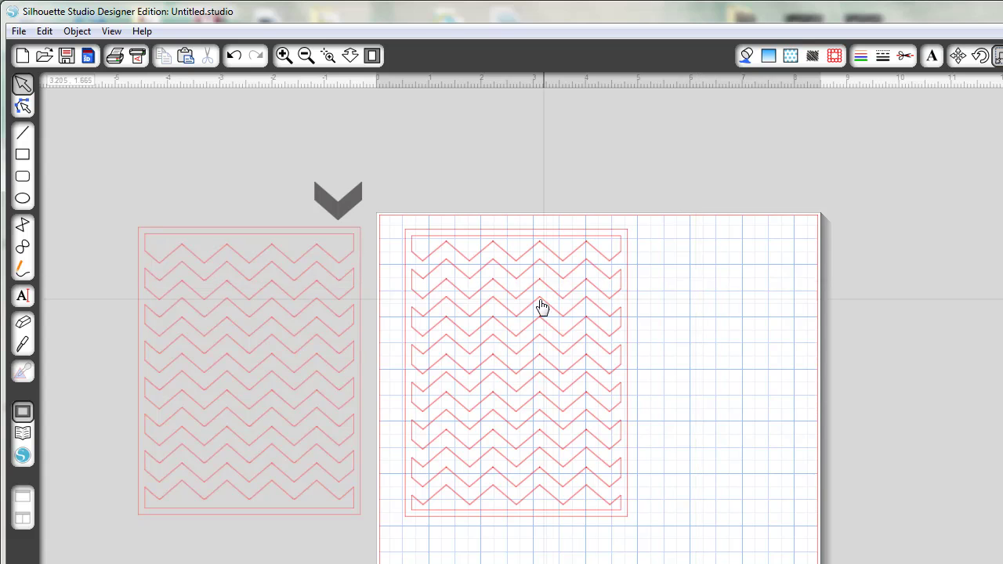
pyautogui.moveTo(564, 265)
pyautogui.mouseDown()
pyautogui.moveTo(553, 272)
pyautogui.moveTo(561, 265)
pyautogui.mouseUp()
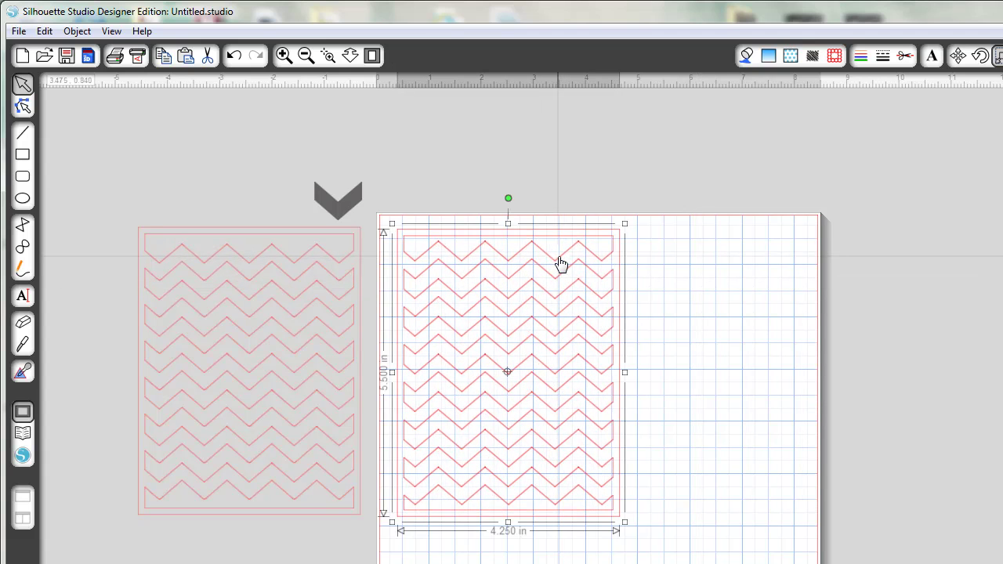